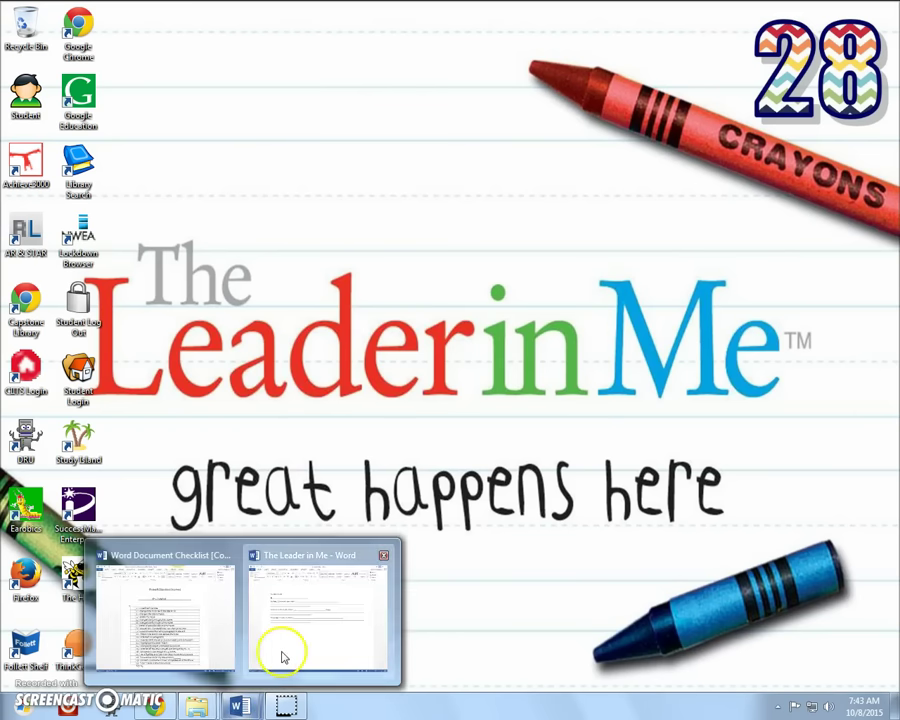
- Open The Leader in Me, then look over the Word Document Checklist and return to the desktop
click(281, 644)
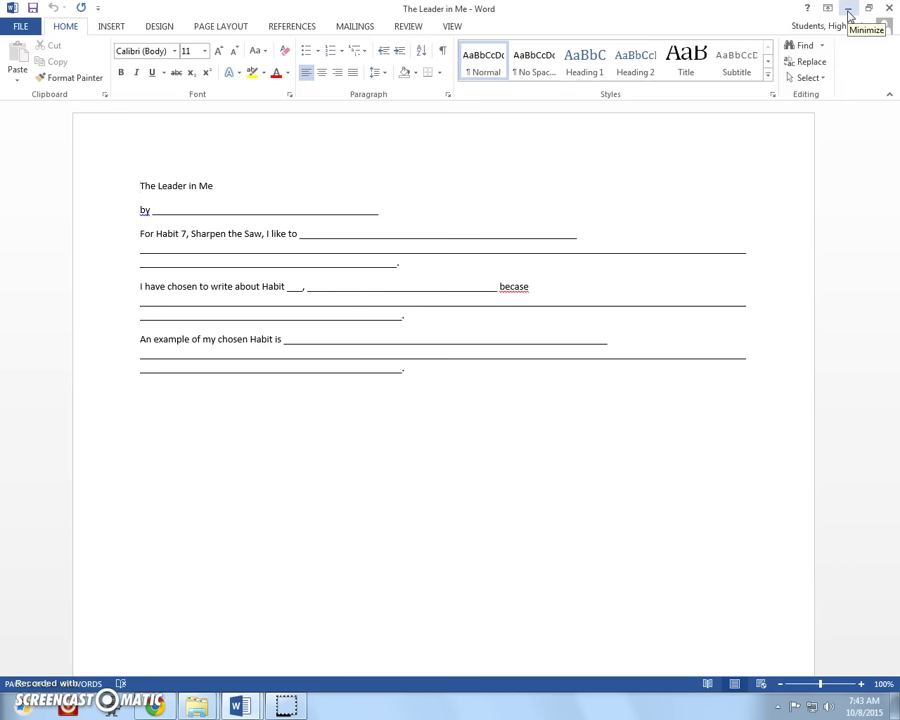
click(872, 11)
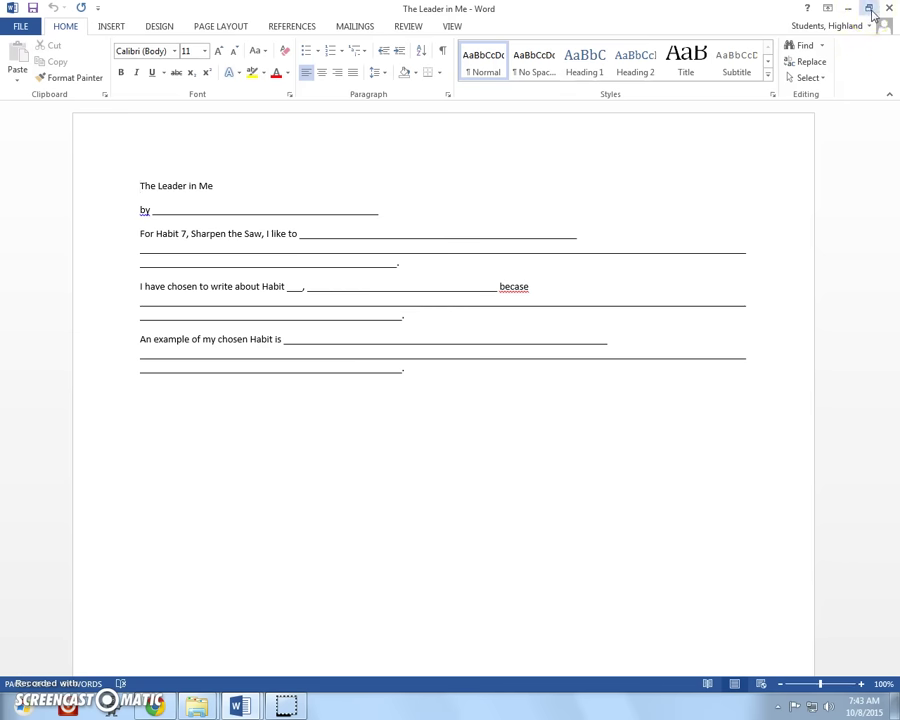
click(847, 12)
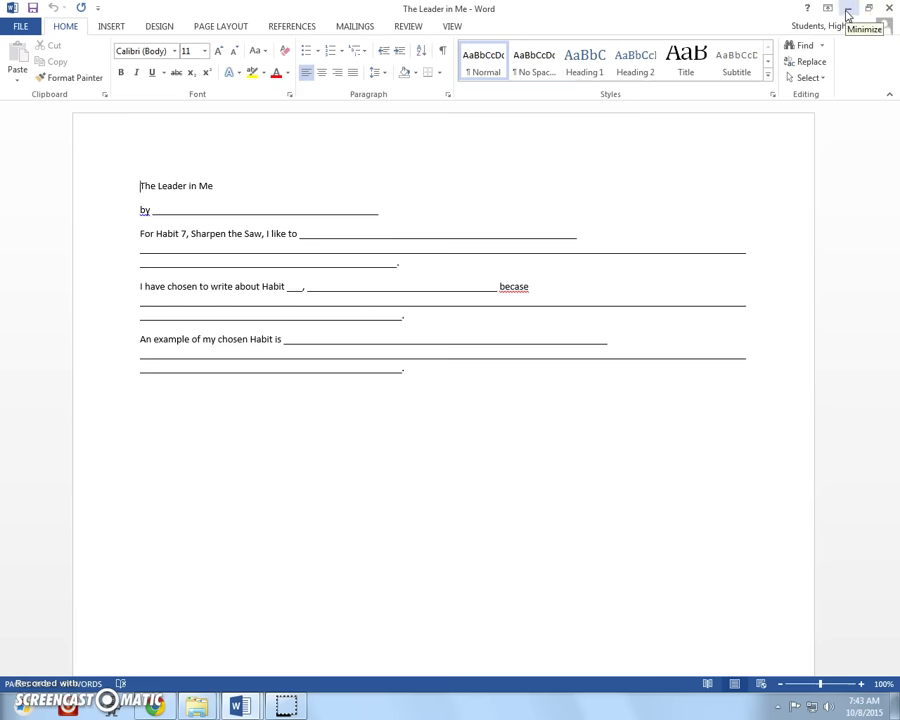
click(847, 12)
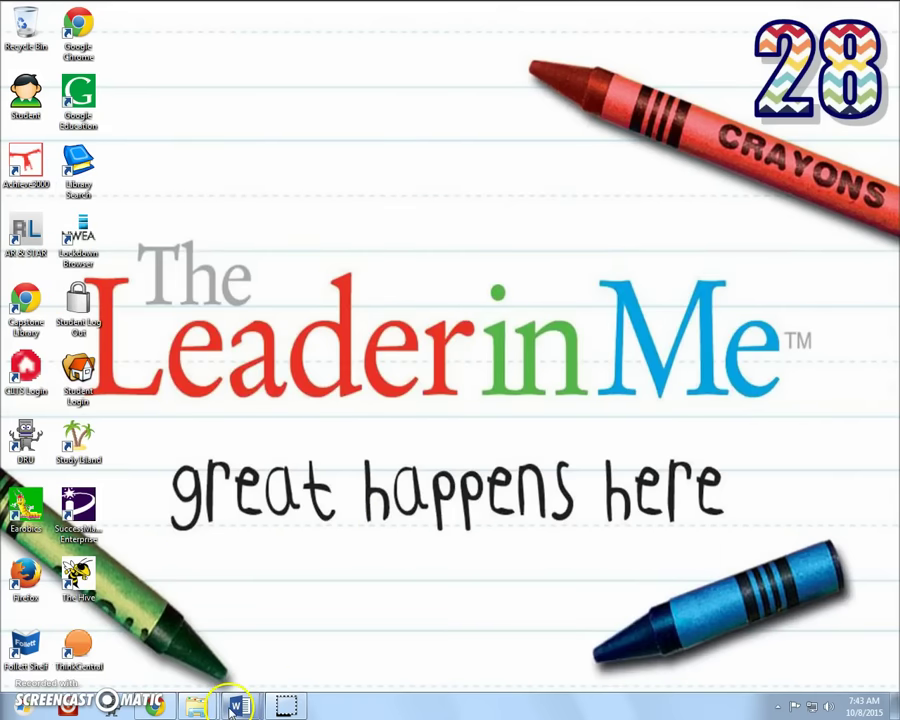
mouse_move(237, 706)
click(230, 633)
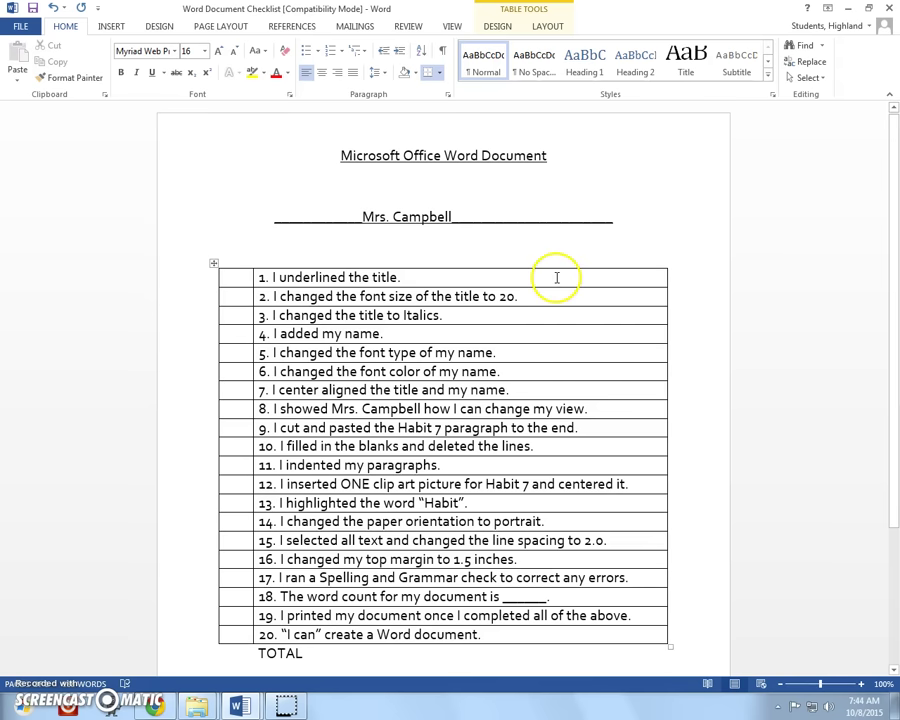
click(848, 8)
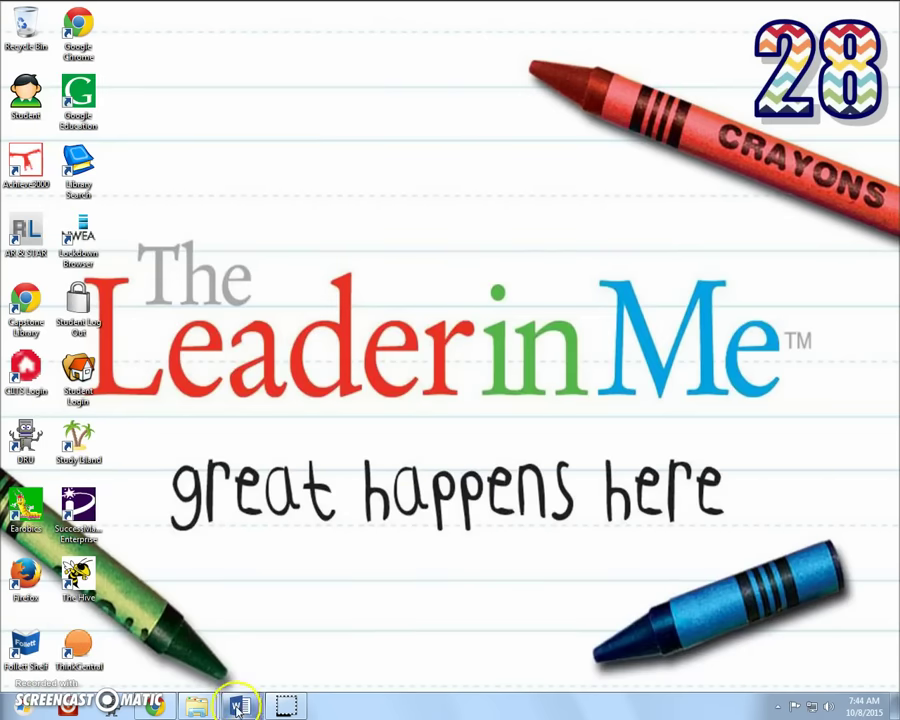
- Bring The Leader in Me back up and glance at the INSERT tab before returning to HOME
mouse_move(238, 706)
click(288, 655)
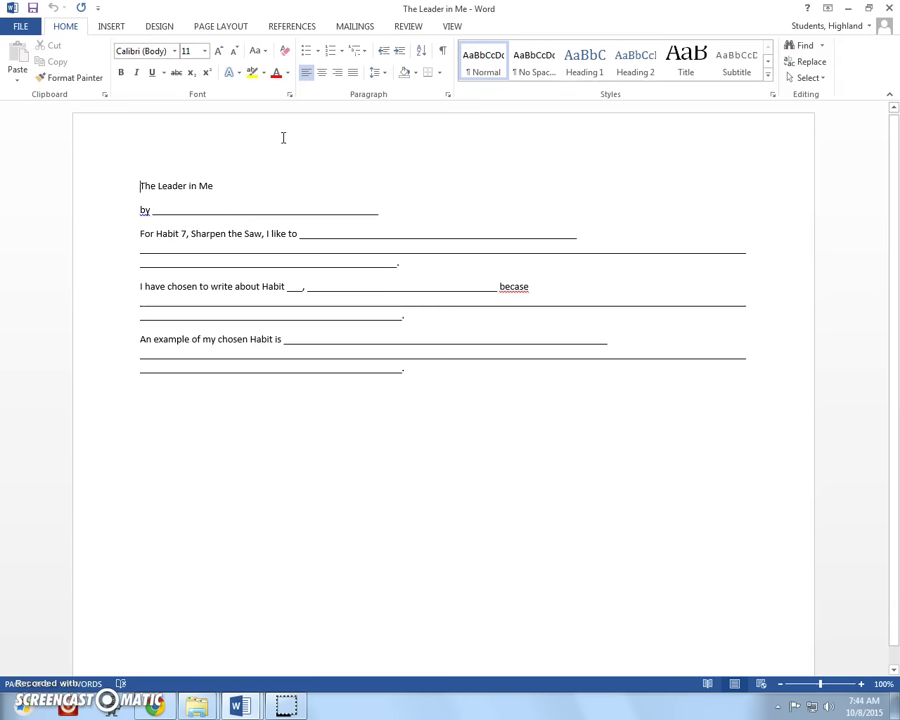
click(274, 134)
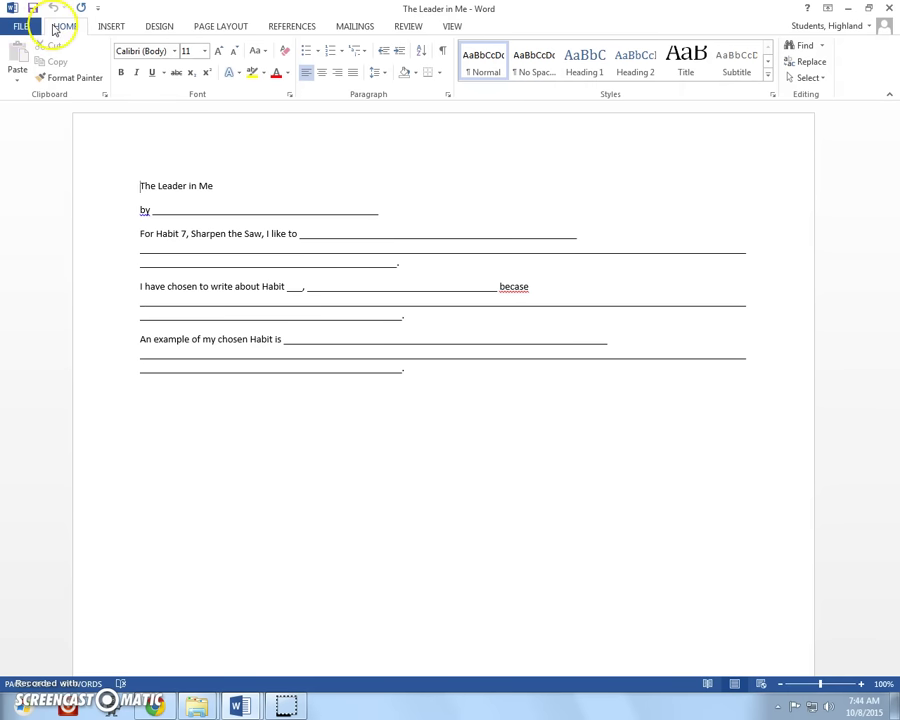
click(135, 27)
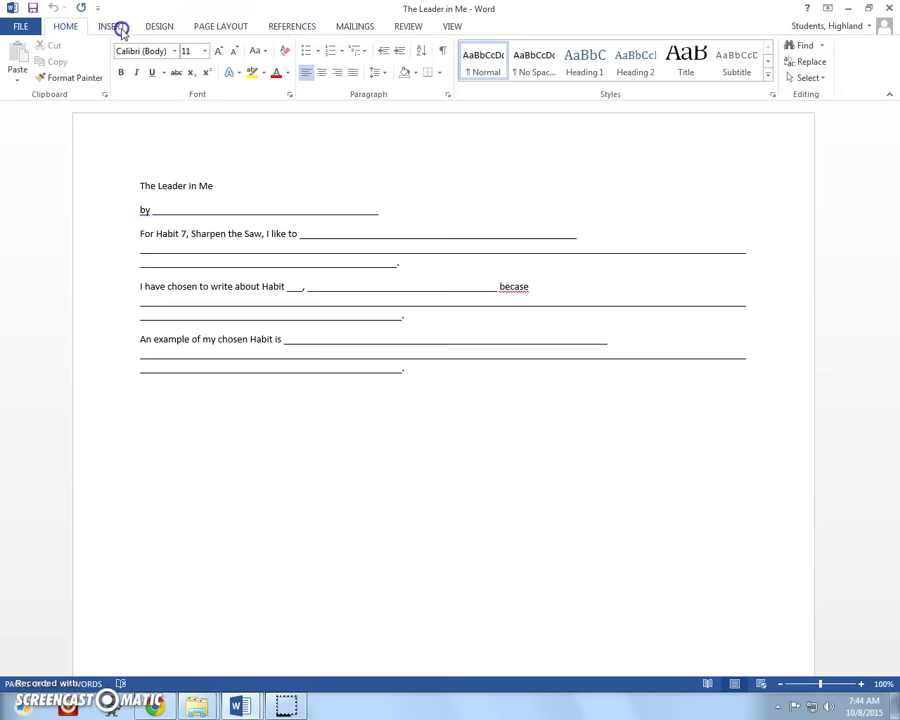
click(118, 27)
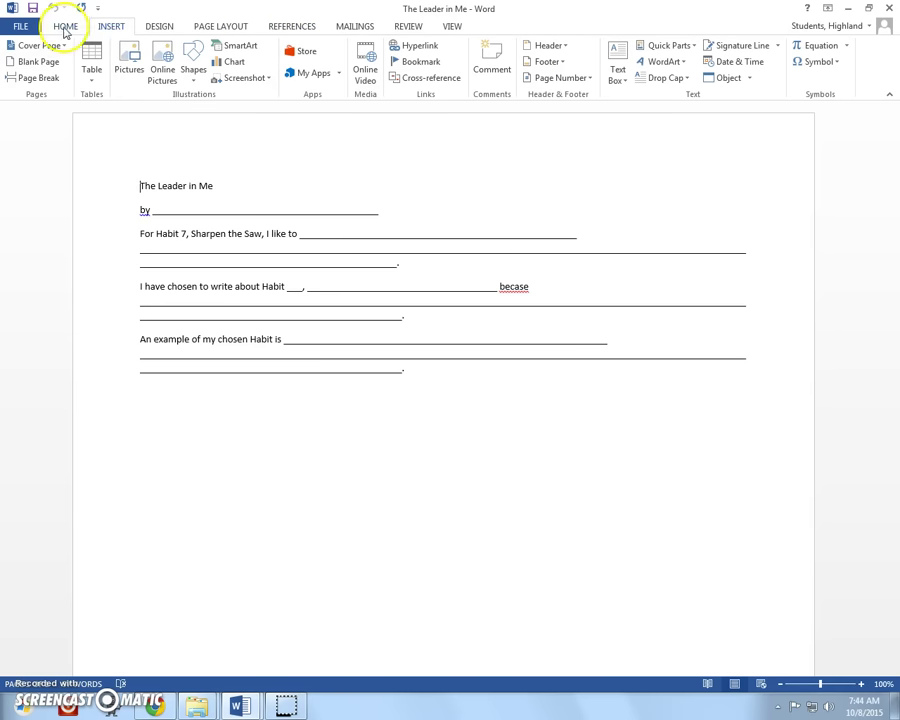
click(65, 28)
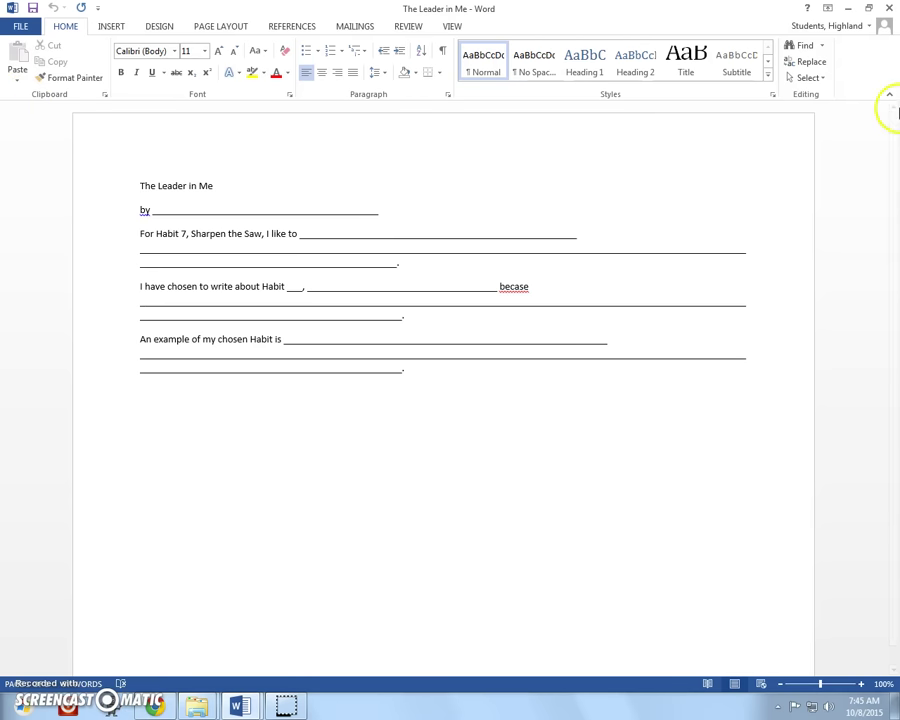
- Select the title 'The Leader in Me', underline it, then deselect
click(111, 143)
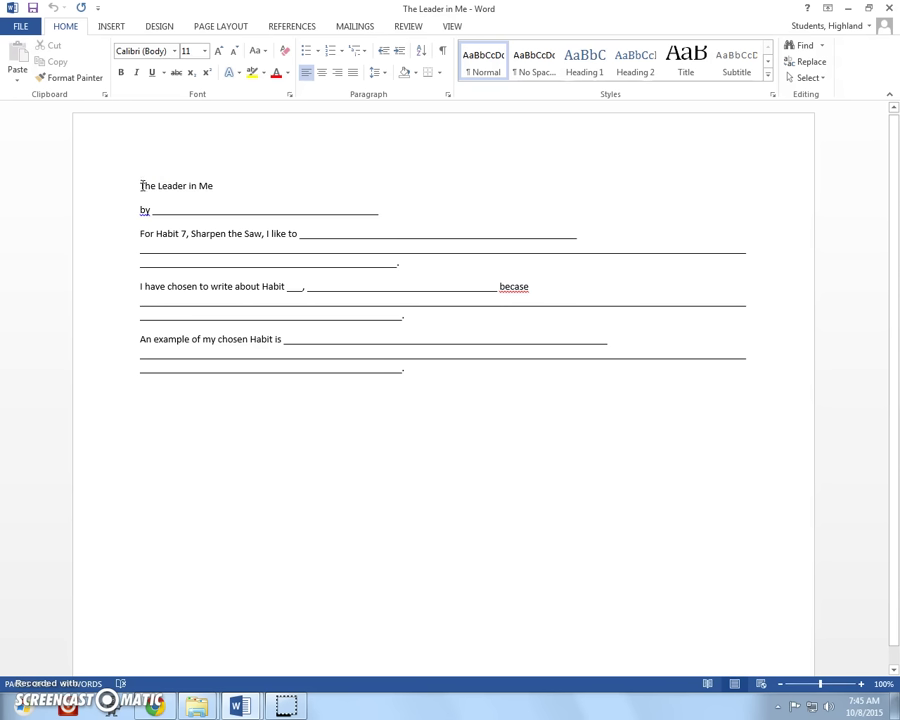
click(138, 186)
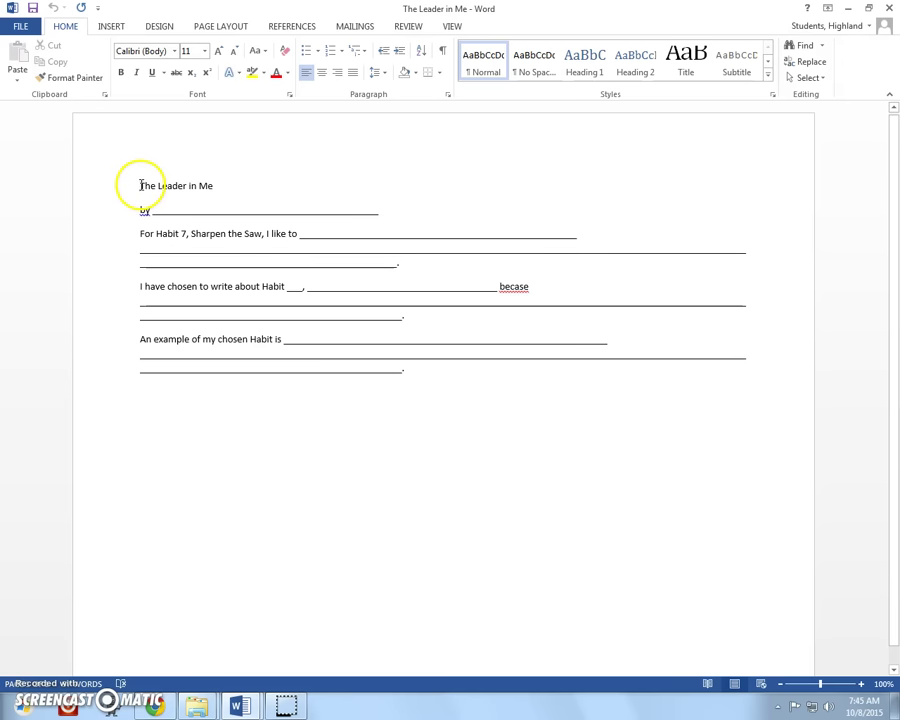
click(215, 184)
click(166, 346)
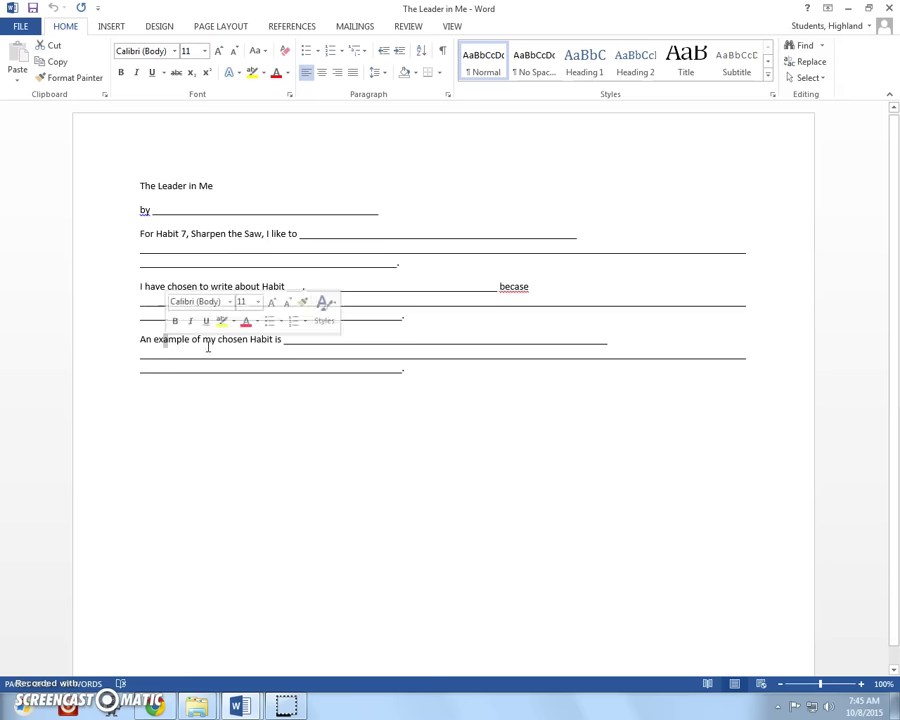
click(430, 396)
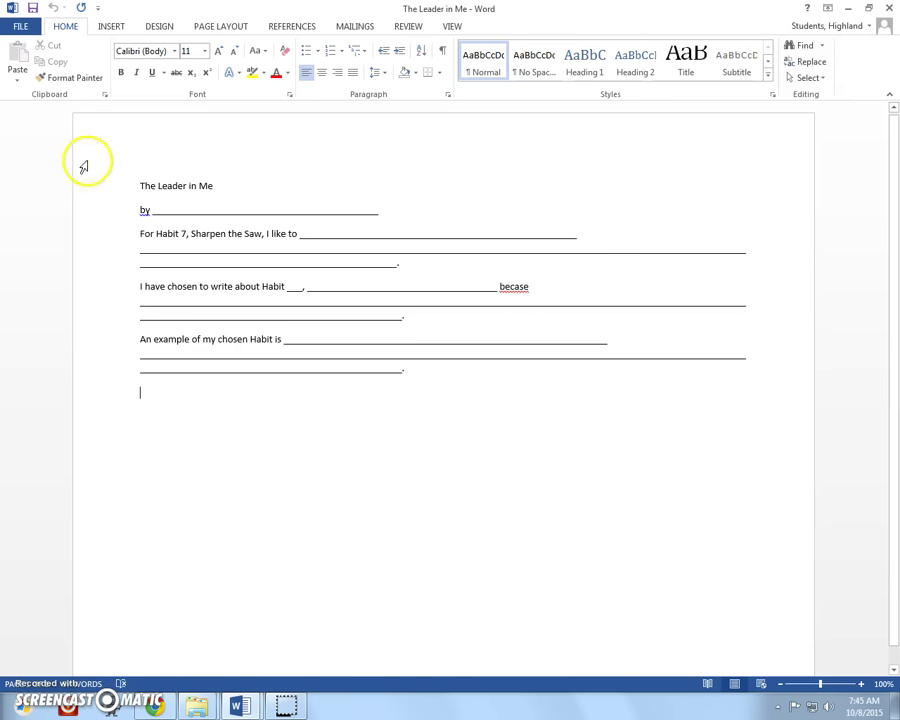
click(139, 183)
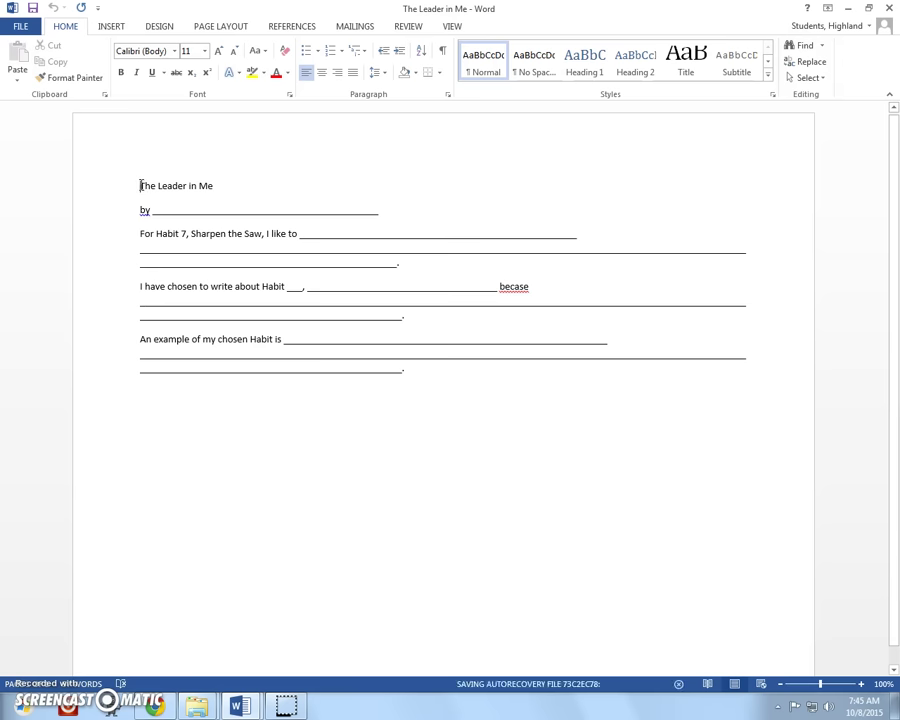
drag(141, 185, 209, 185)
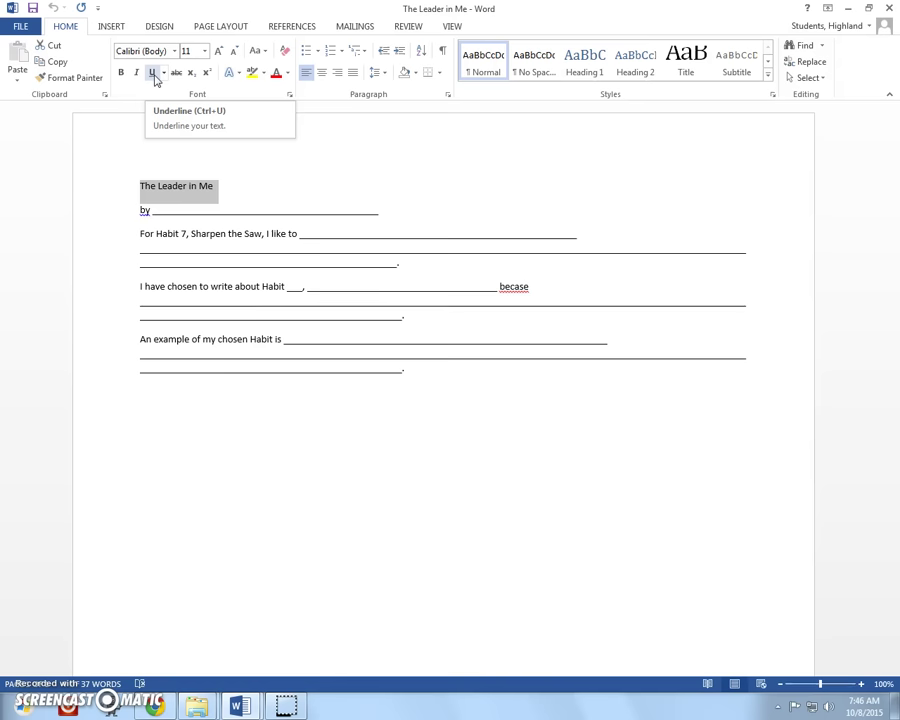
click(154, 74)
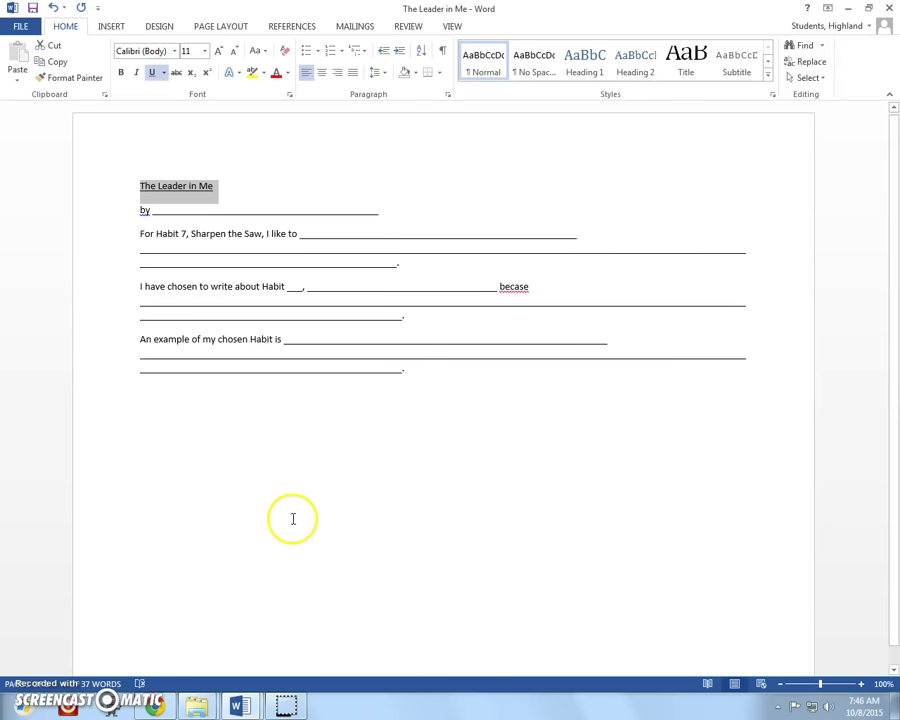
click(236, 181)
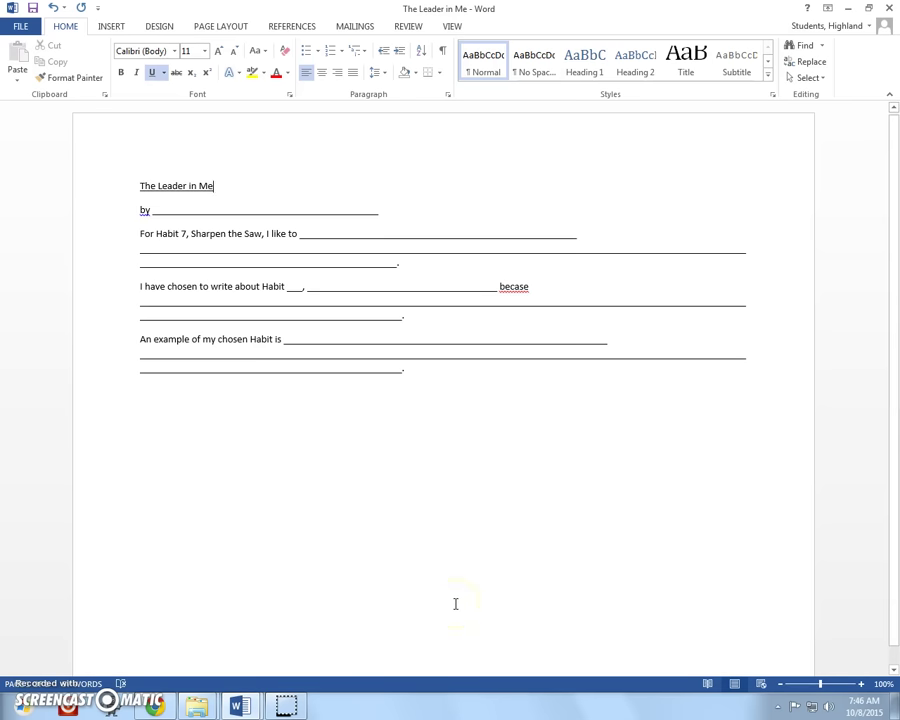
mouse_move(238, 706)
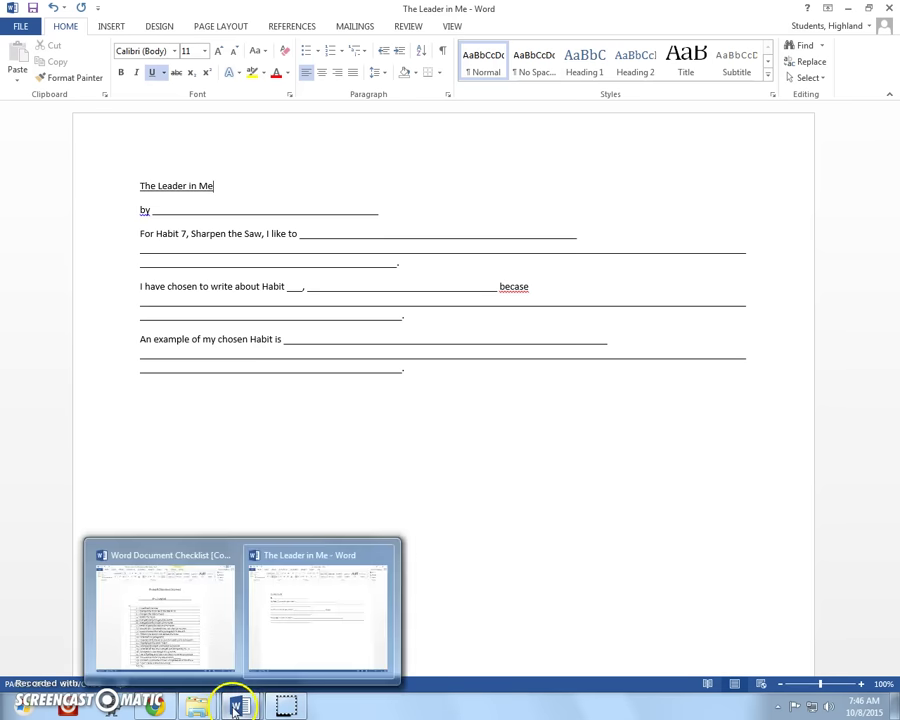
- Mark checklist item 1 with an x and minimize the checklist
click(224, 627)
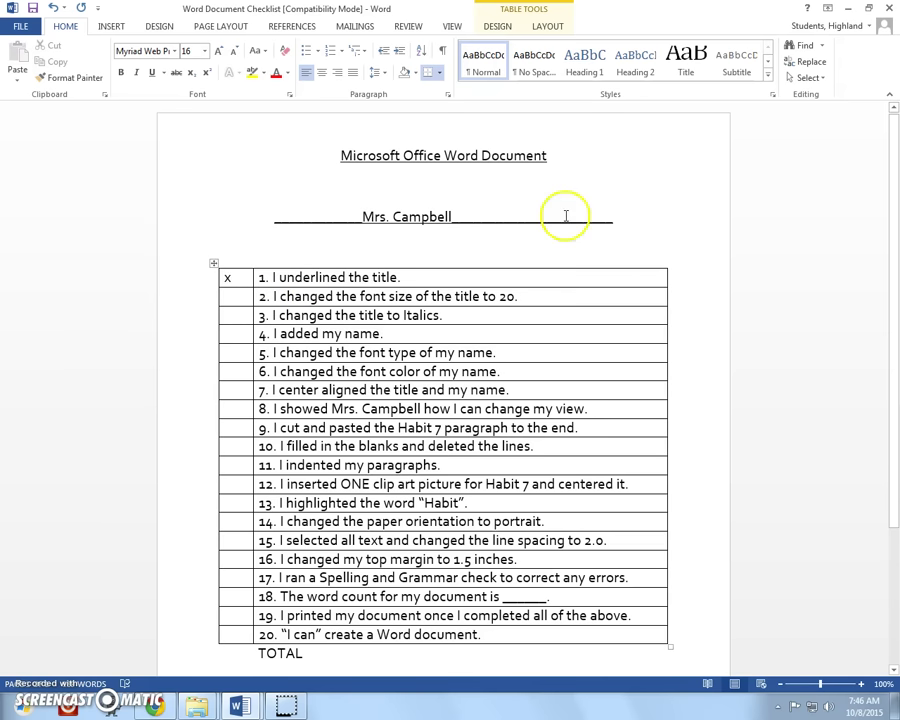
click(849, 10)
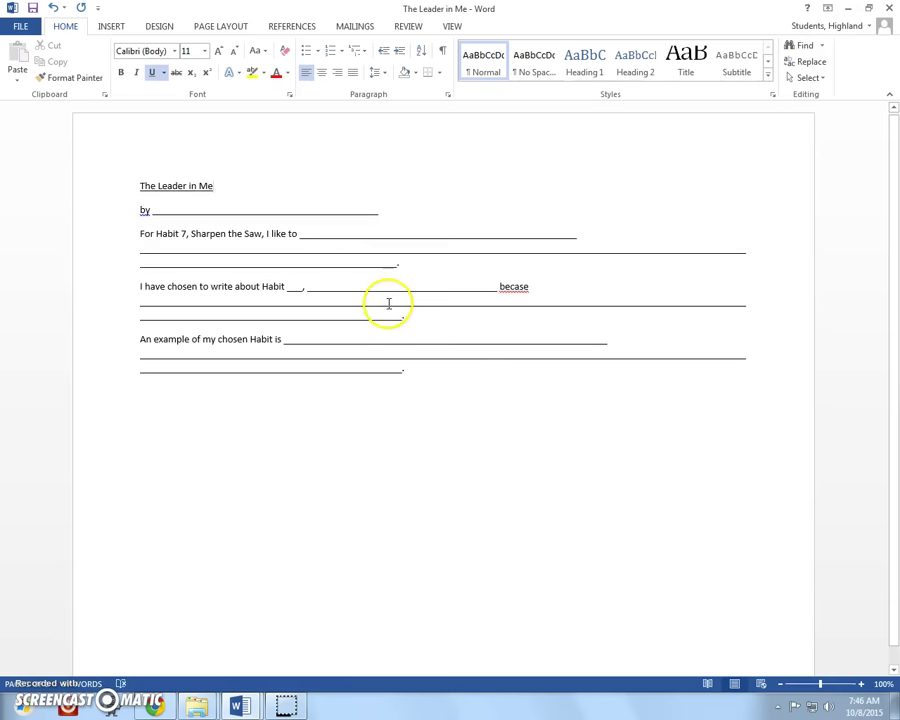
- Set the title 'The Leader in Me' to font size 20
drag(139, 185, 224, 190)
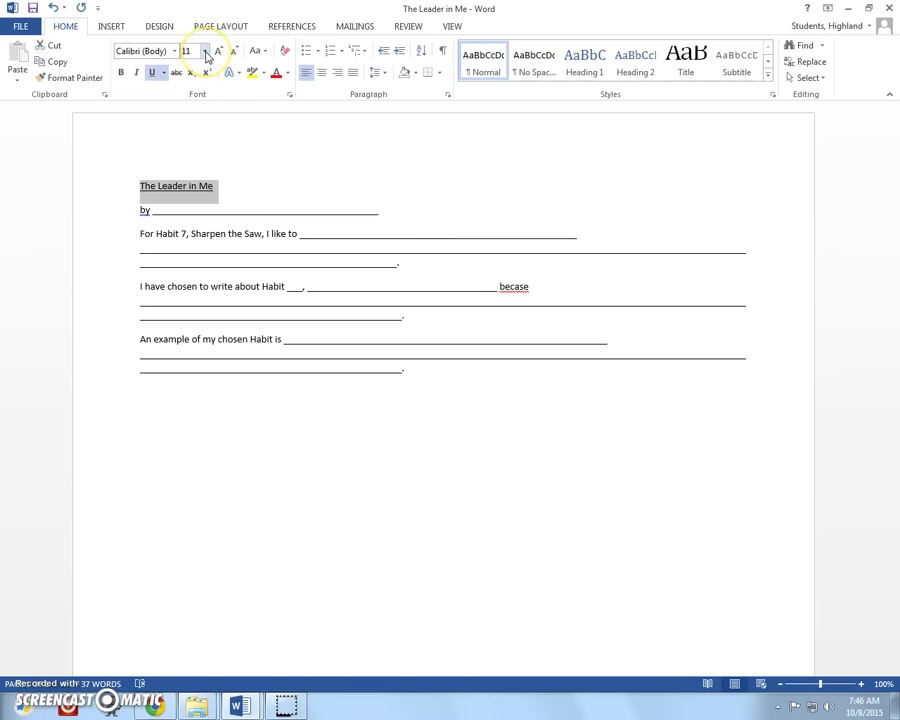
click(186, 51)
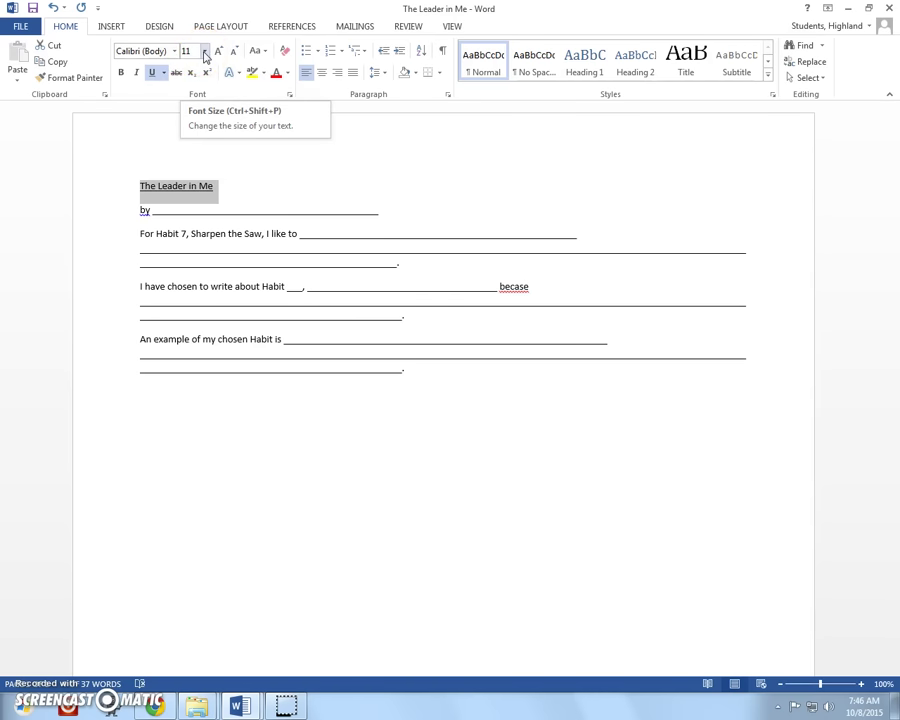
click(205, 51)
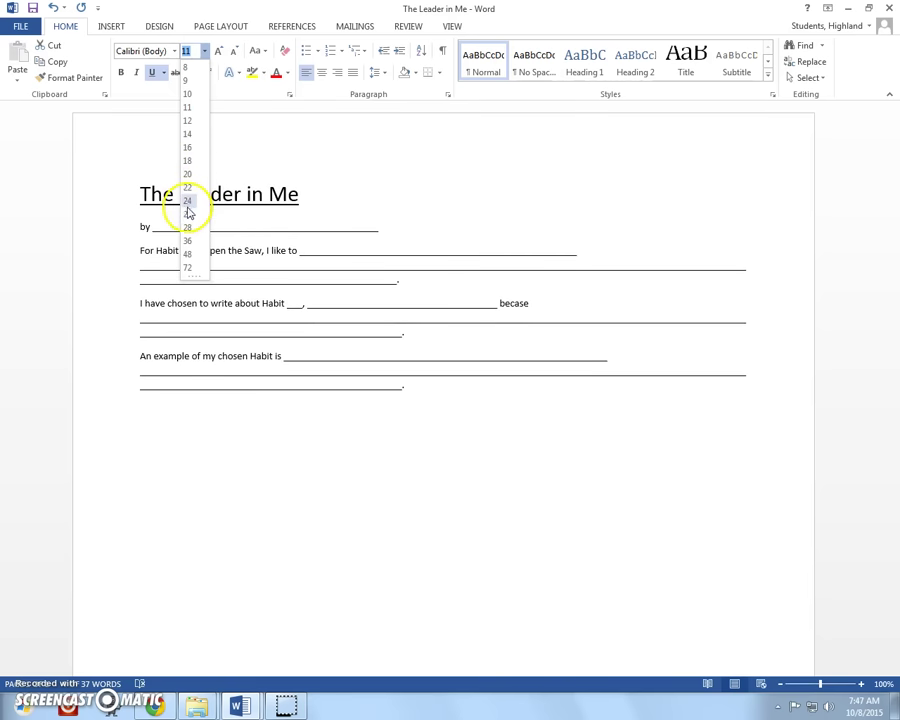
click(189, 176)
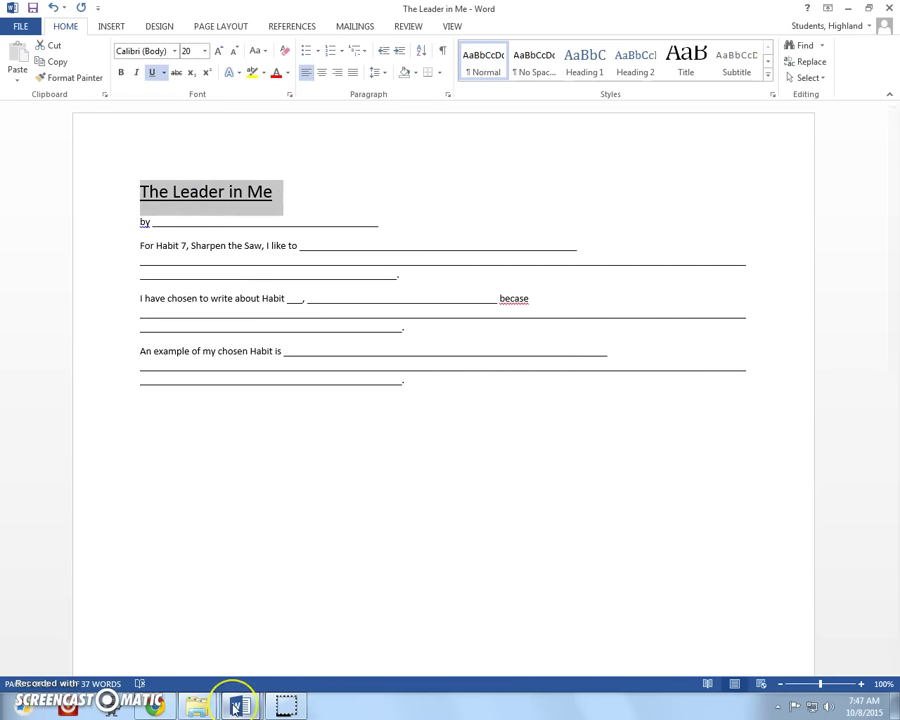
mouse_move(239, 705)
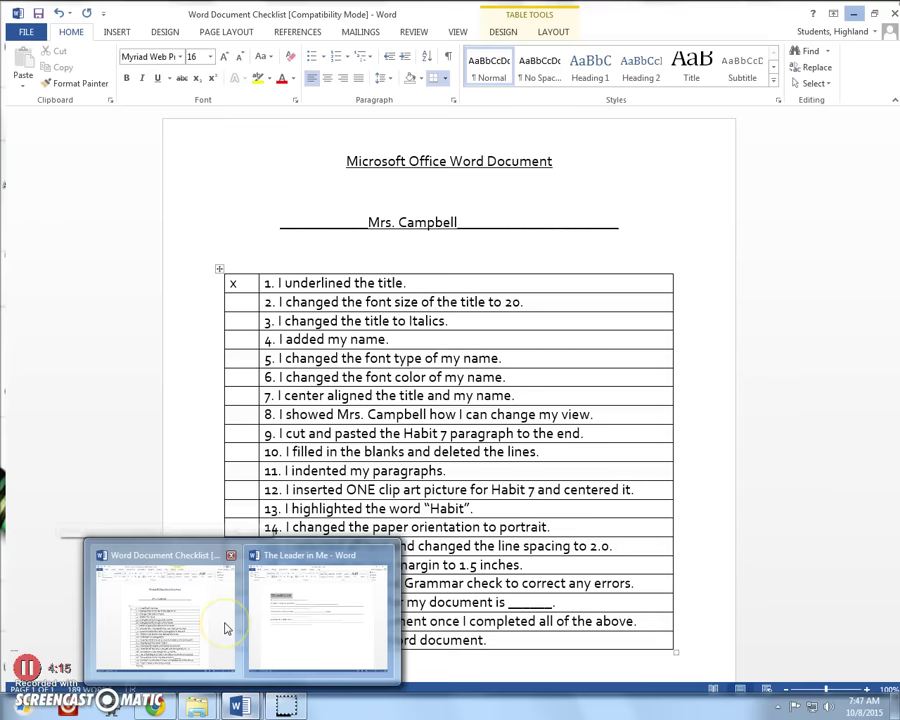
- Bring the checklist forward and mark item 2 with an x
click(227, 624)
click(234, 302)
text(x)
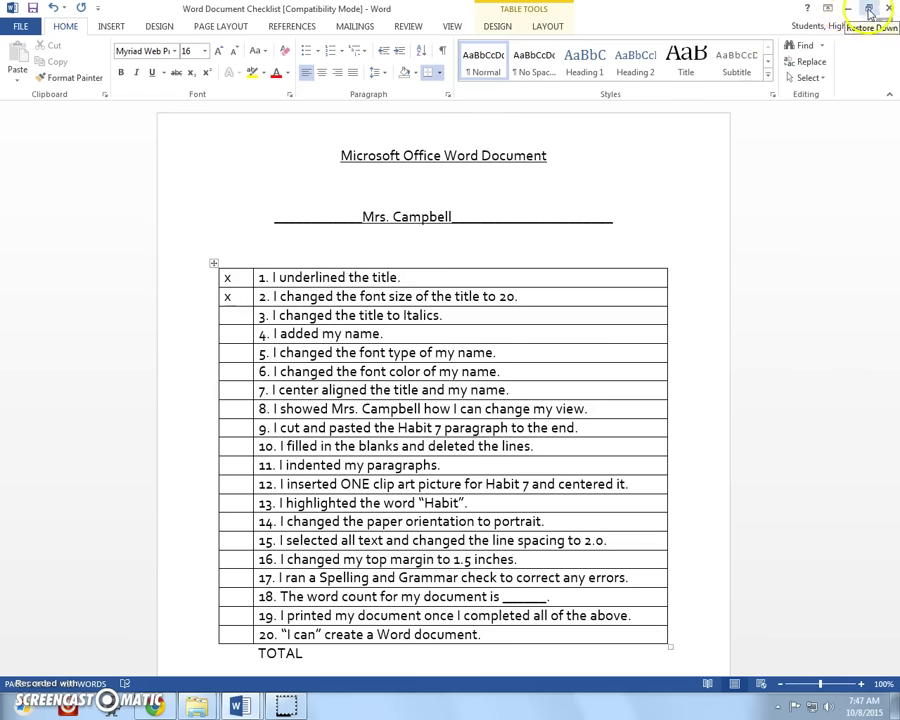
- Size the checklist window to the left half and place The Leader in Me on the right
click(869, 10)
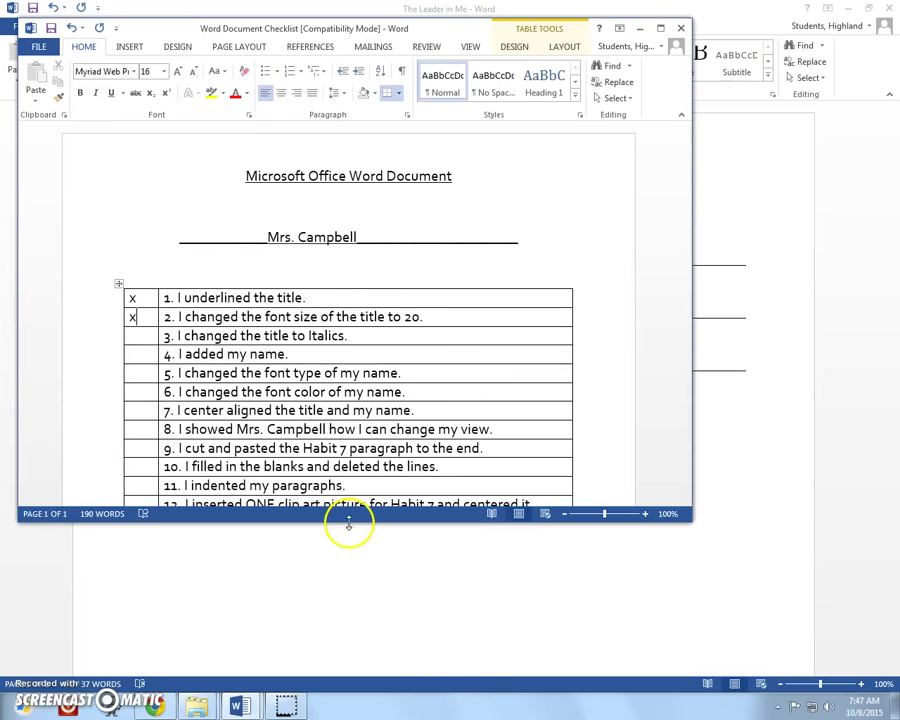
drag(348, 522, 300, 668)
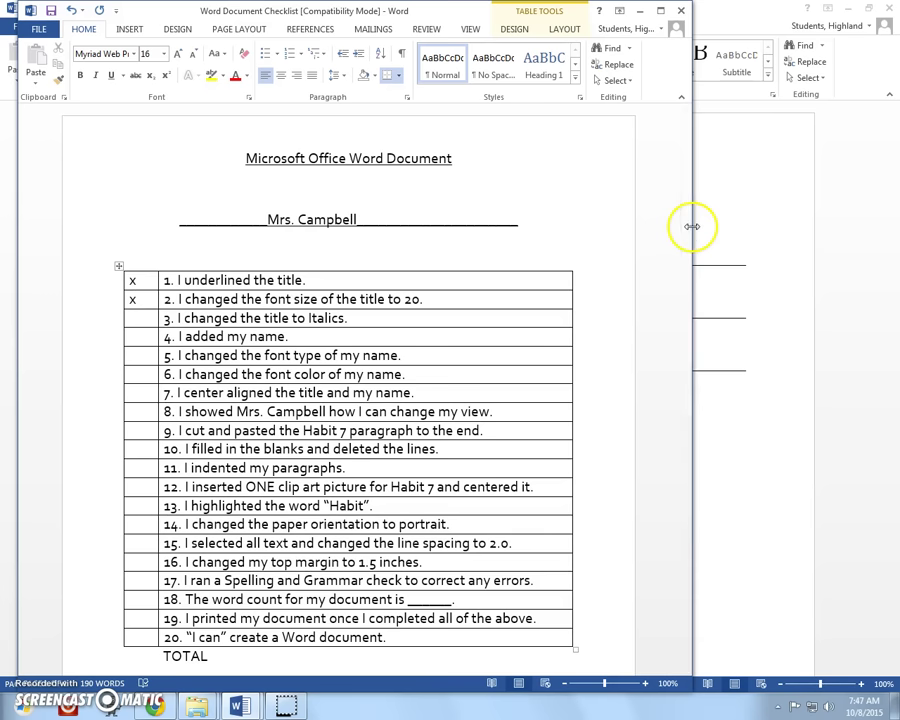
drag(692, 226, 458, 230)
click(760, 168)
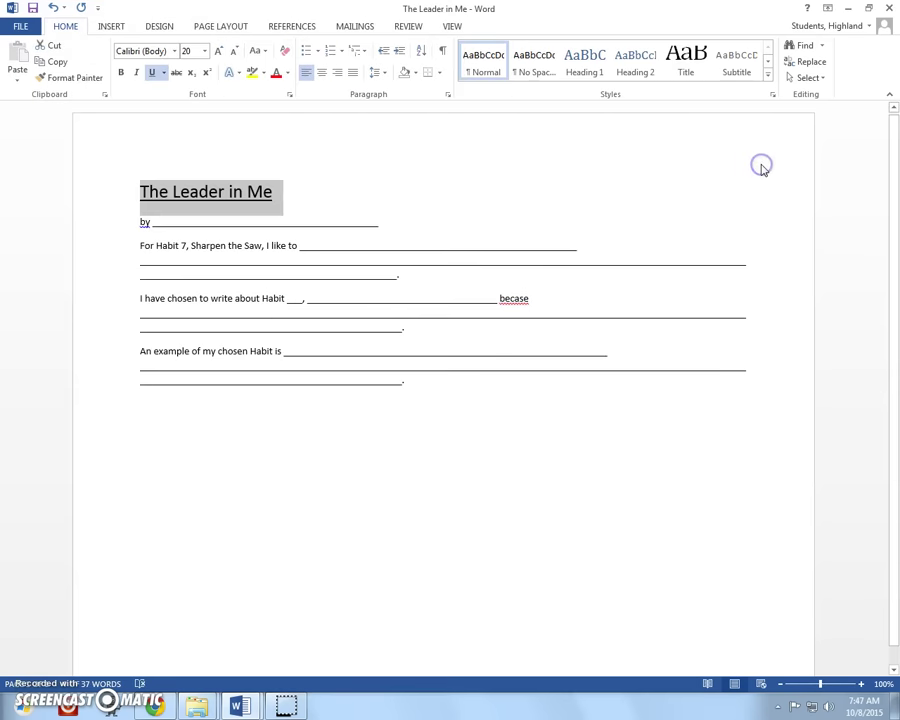
click(868, 8)
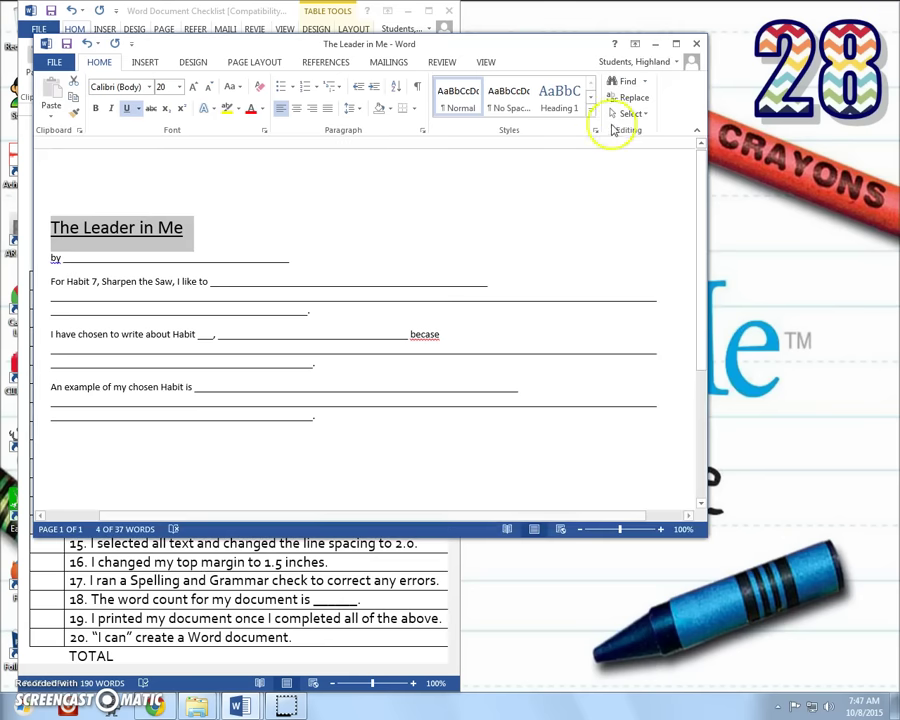
mouse_move(518, 38)
mouse_down()
mouse_move(732, 22)
mouse_move(777, 2)
mouse_up()
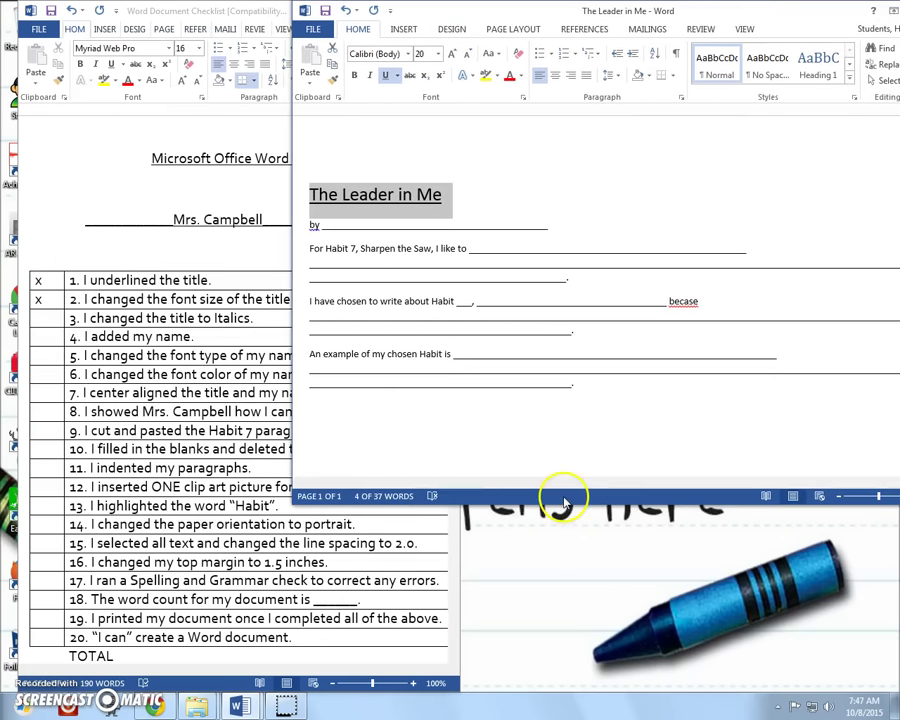
drag(565, 503, 552, 690)
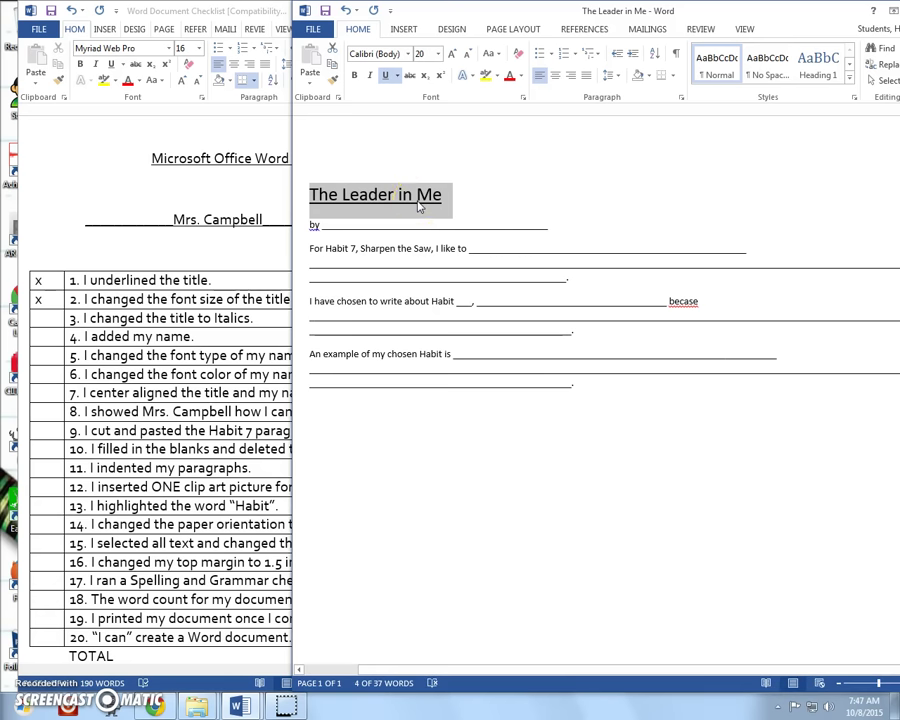
click(430, 210)
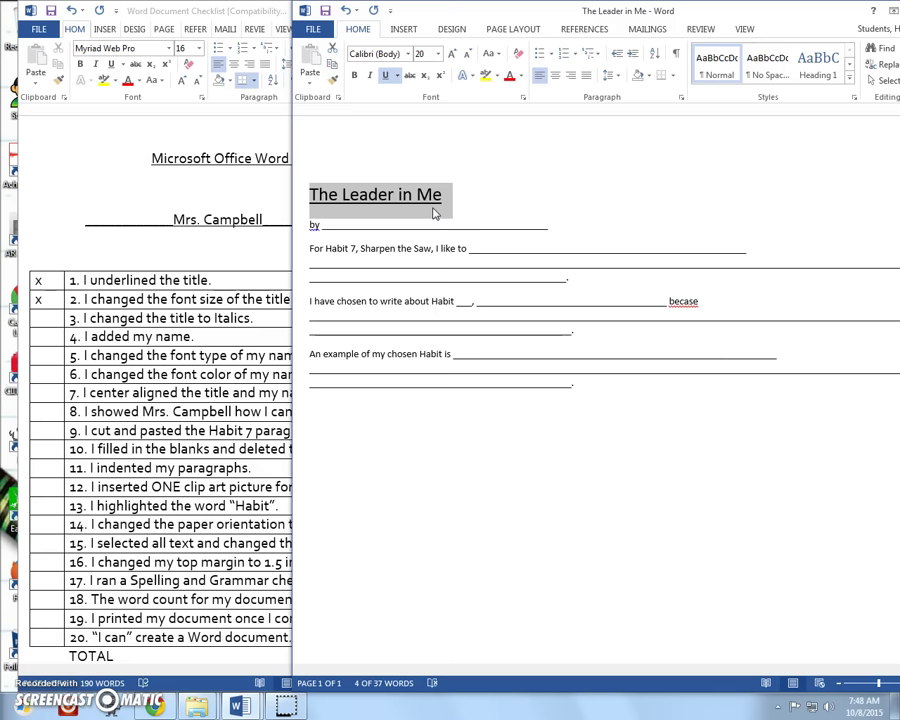
- Select the title line and make it italic
triple_click(445, 198)
click(403, 193)
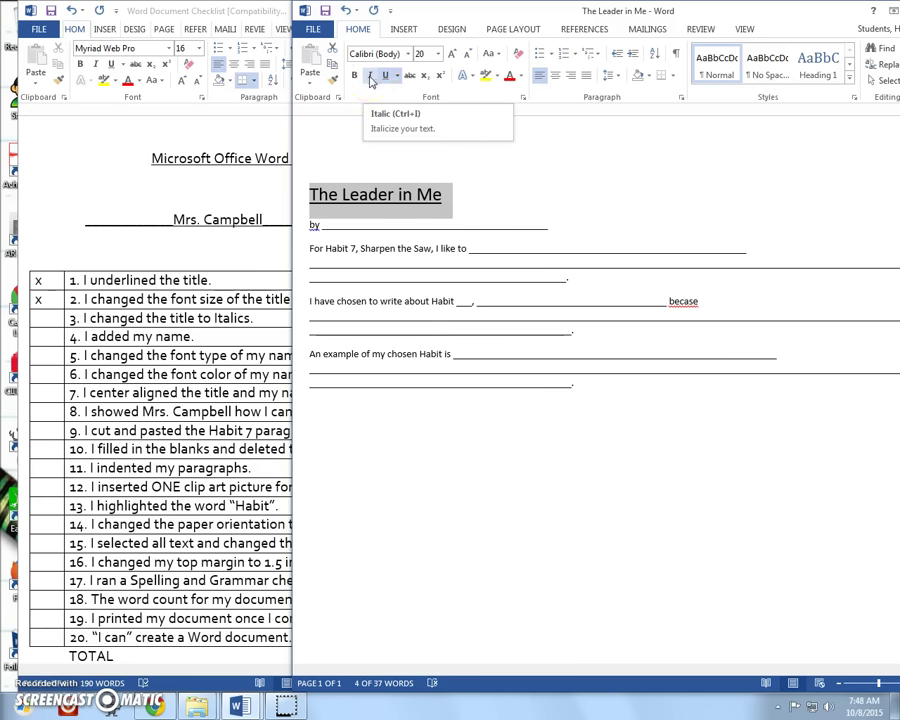
click(370, 76)
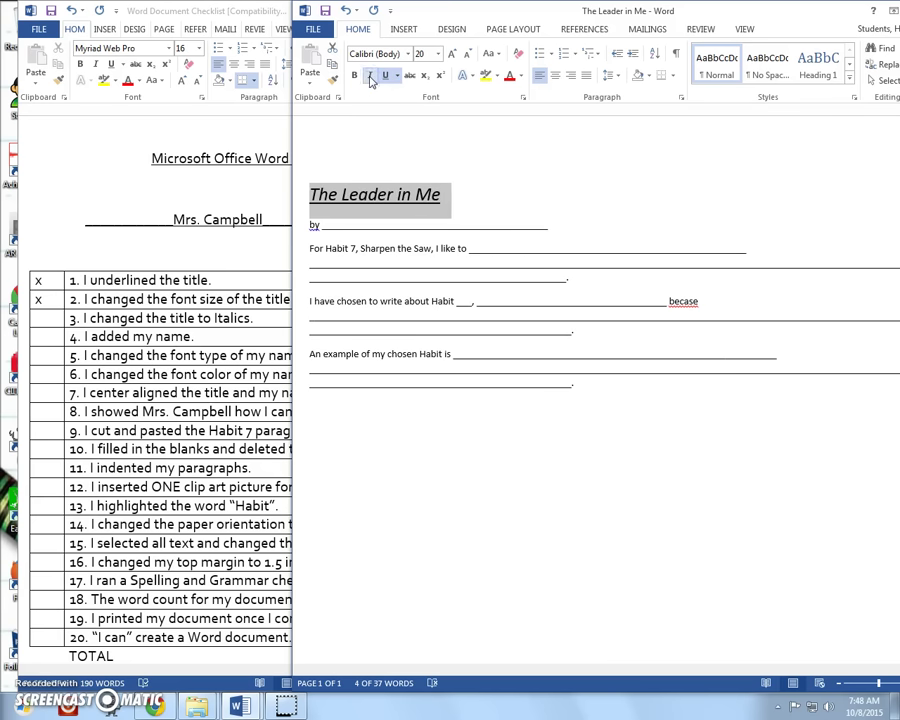
- Mark checklist item 3, minimize the checklist, and maximize The Leader in Me
click(219, 248)
text(x)
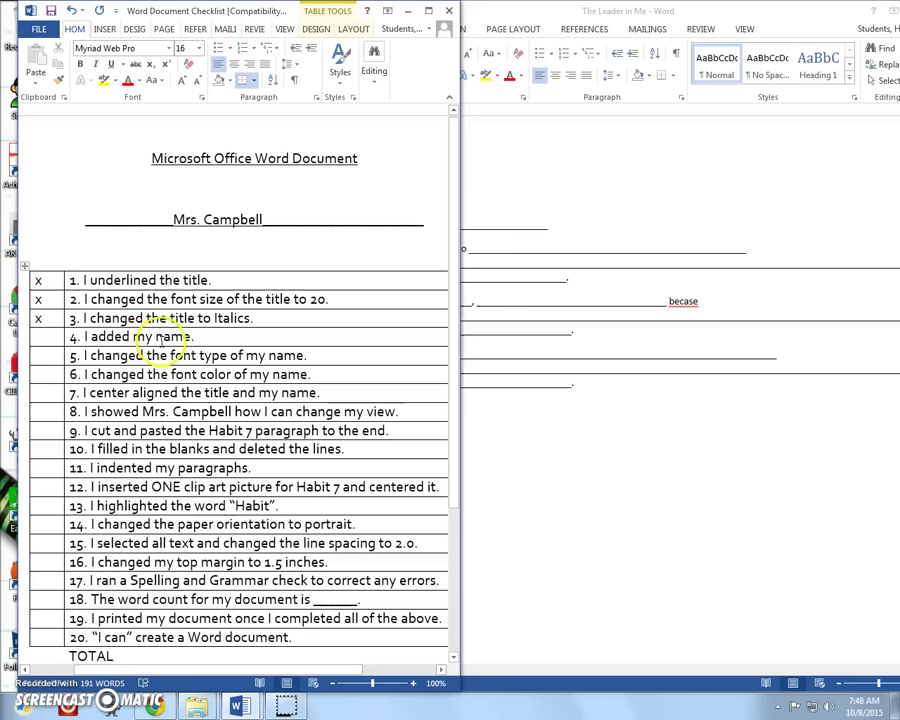
click(409, 18)
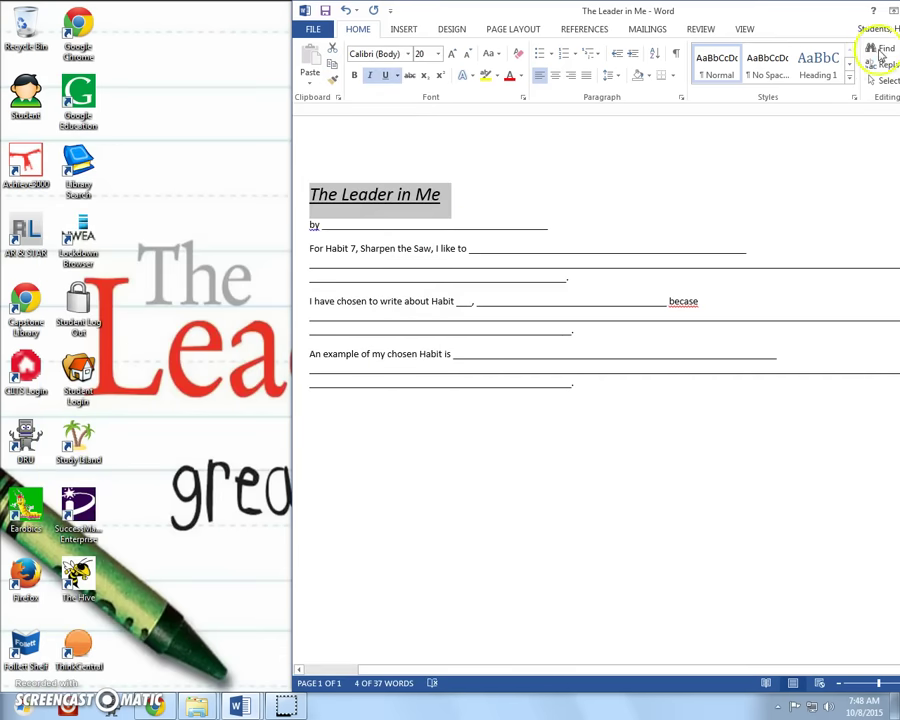
double_click(667, 20)
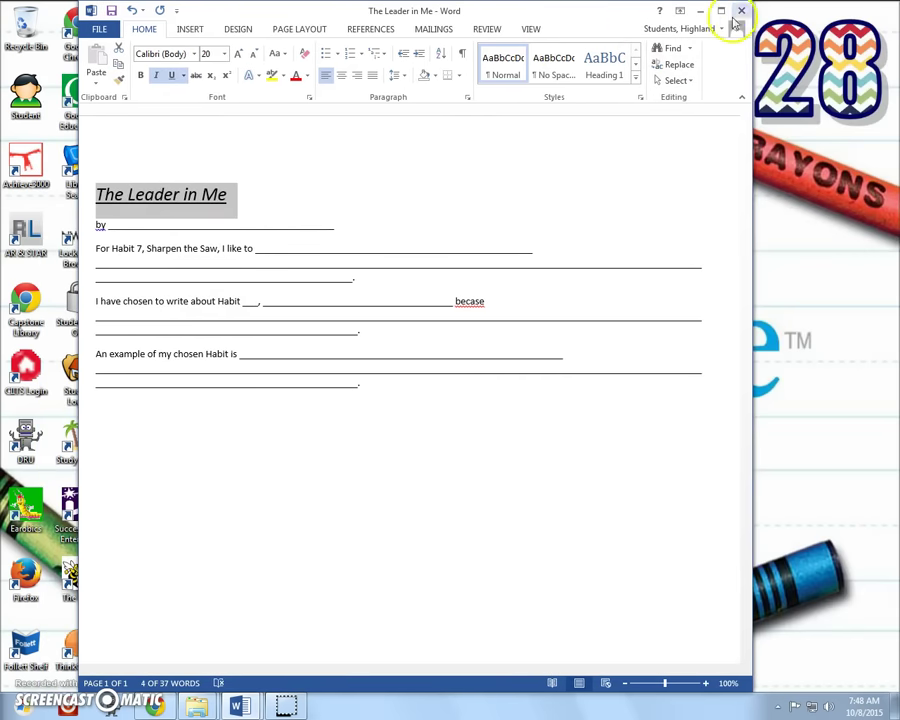
click(724, 13)
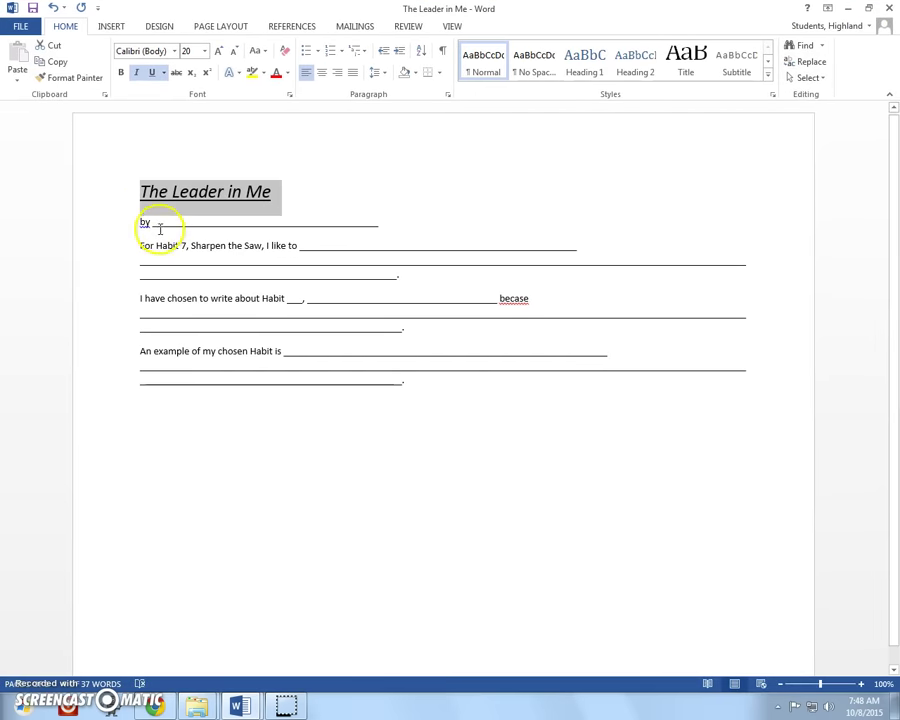
- Type the author's name right after 'by'
click(146, 226)
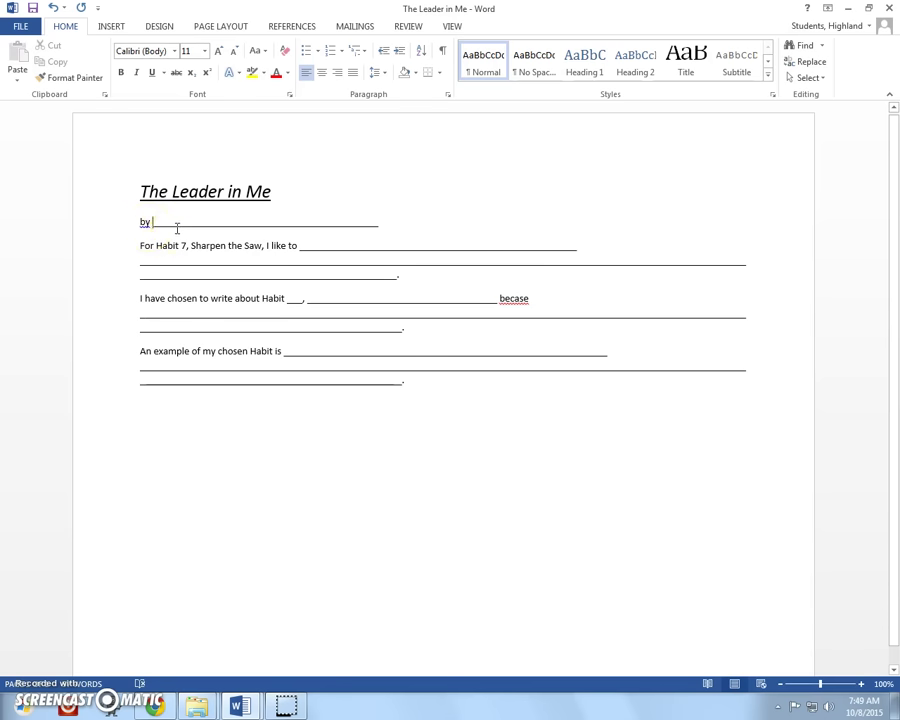
click(161, 222)
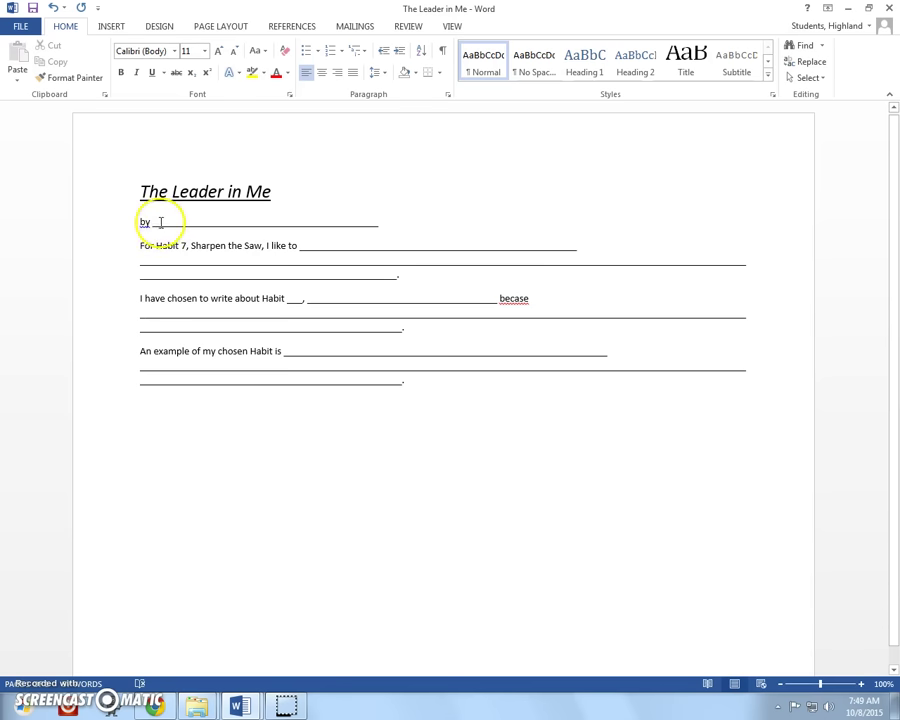
click(252, 260)
click(160, 224)
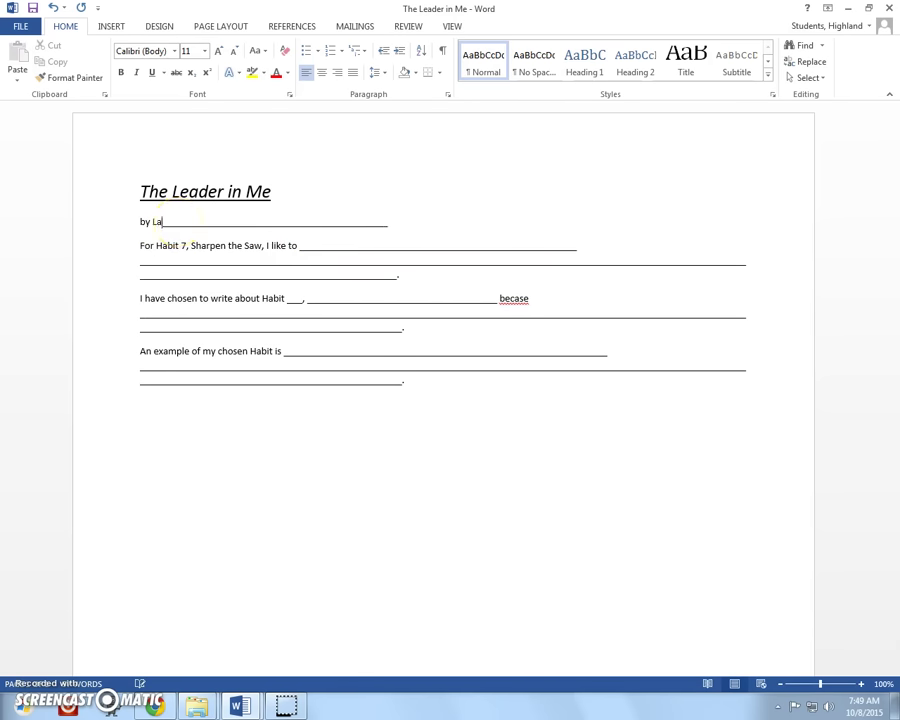
text(ll)
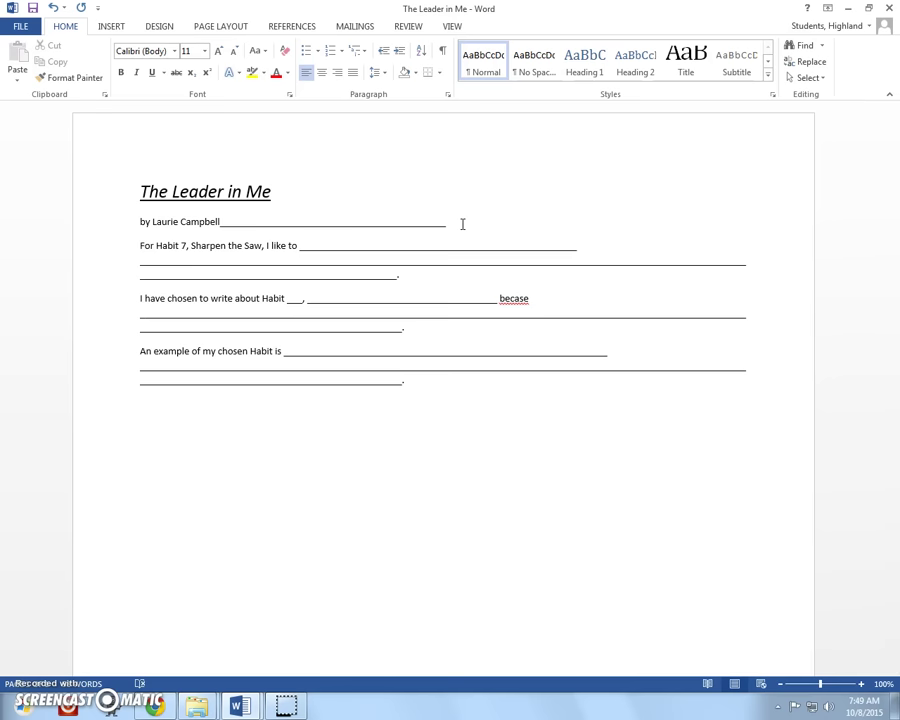
- Delete the leftover blank underline following the author's name
key(Delete)
key(Delete)
click(220, 222)
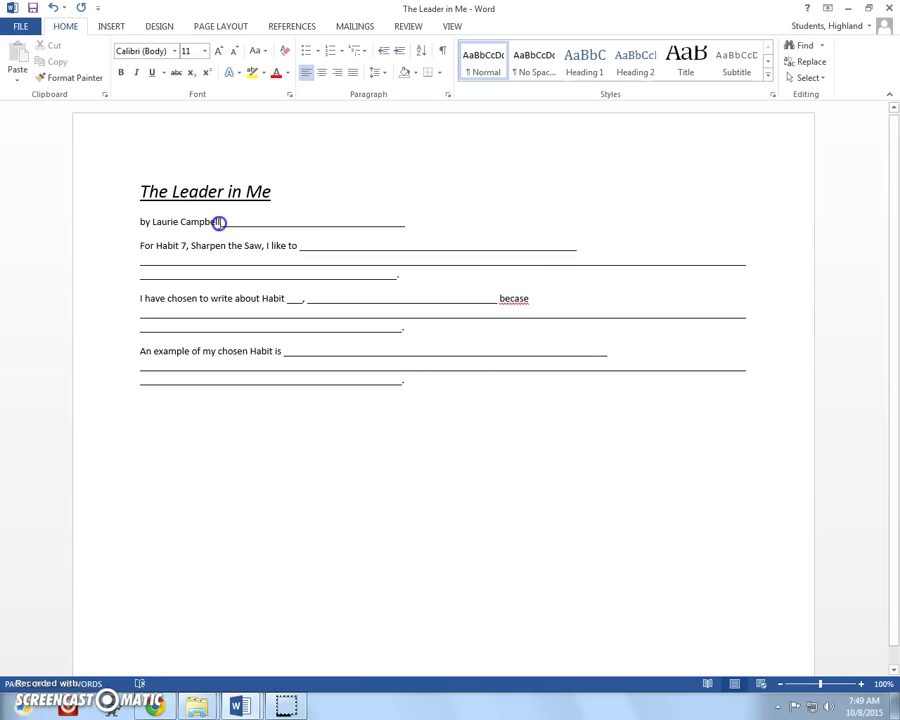
drag(219, 222, 418, 228)
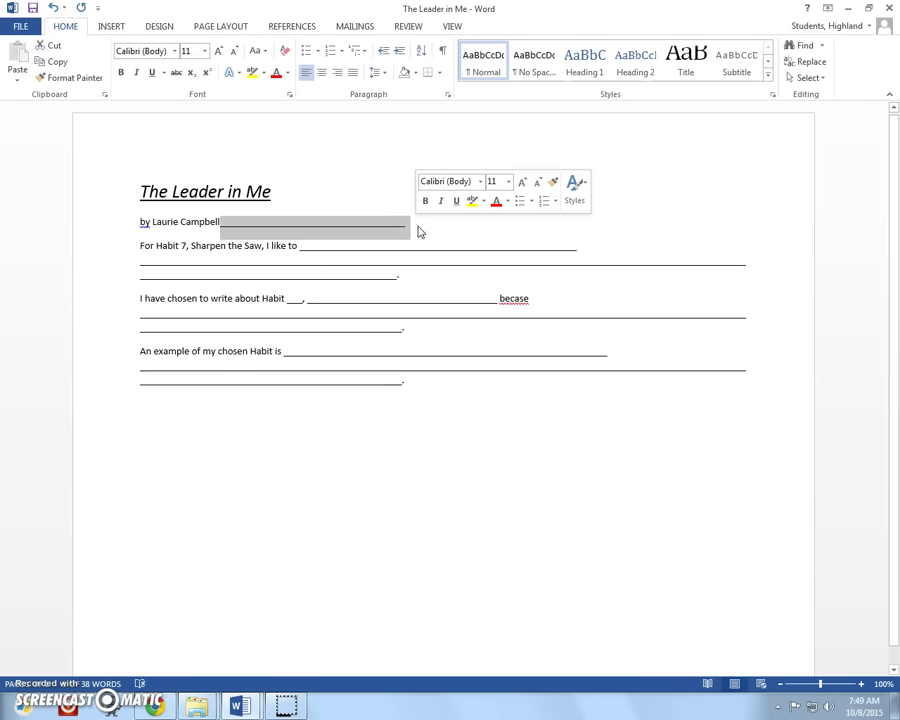
key(Delete)
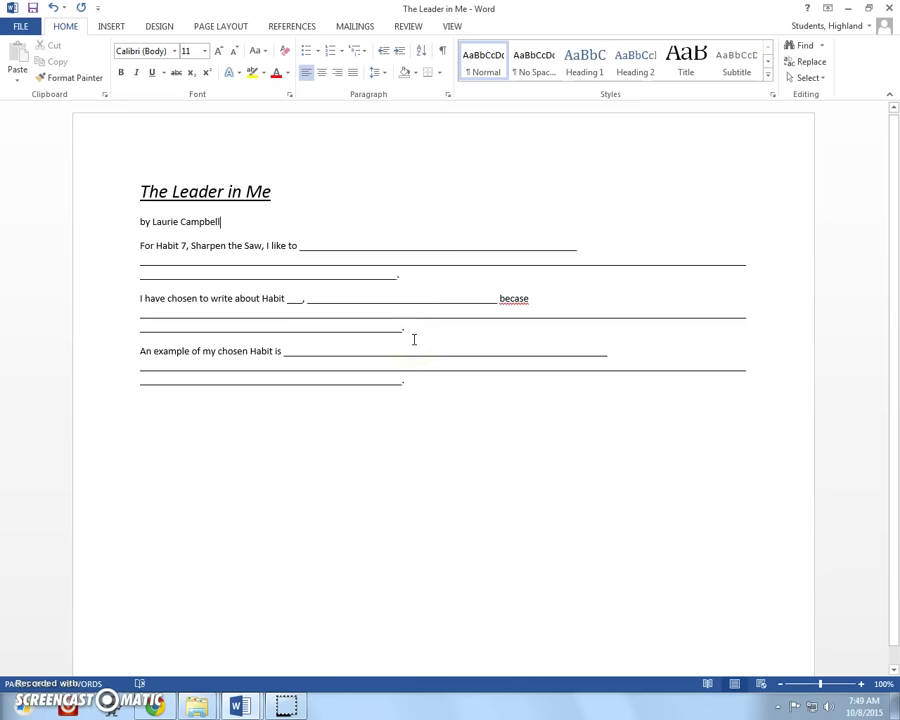
- Delete the remaining characters after the author's name
key(Delete)
key(Delete)
key(Delete)
key(Delete)
key(Delete)
key(Delete)
key(Delete)
key(Delete)
key(Delete)
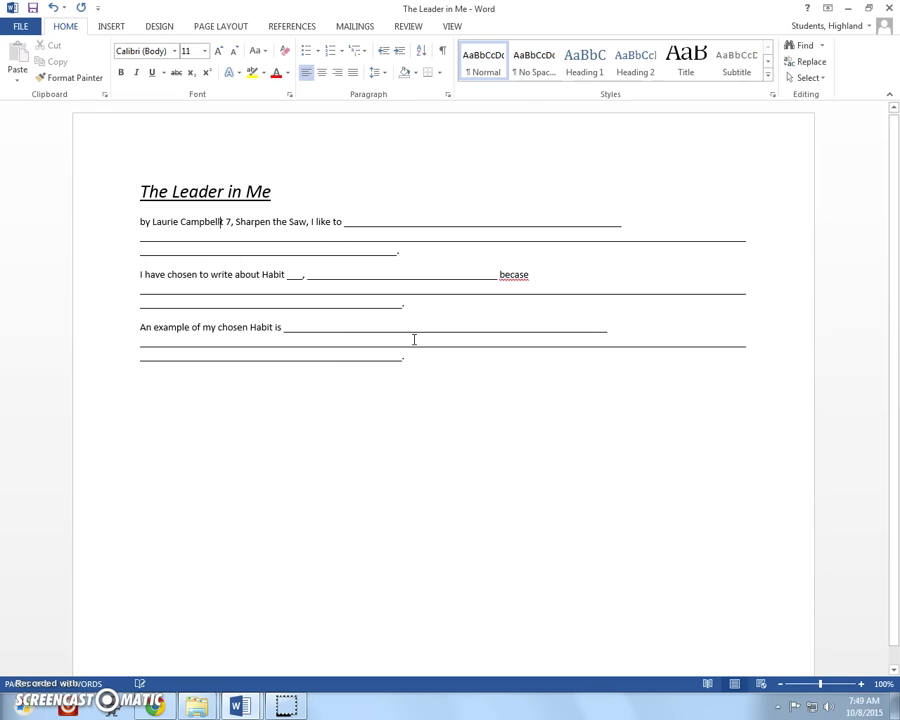
key(Delete)
key(Delete)
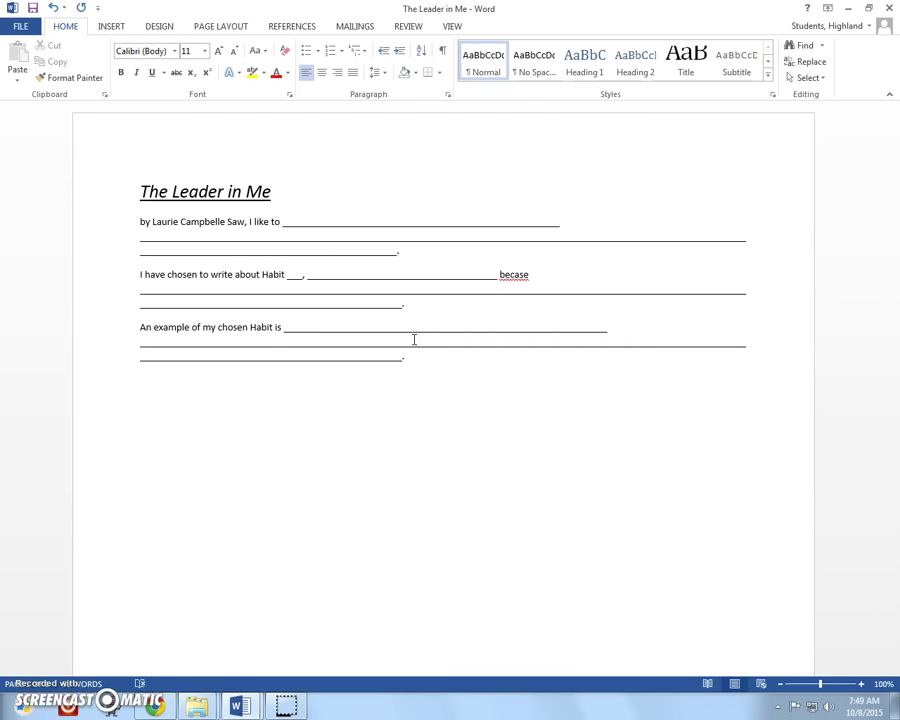
click(410, 340)
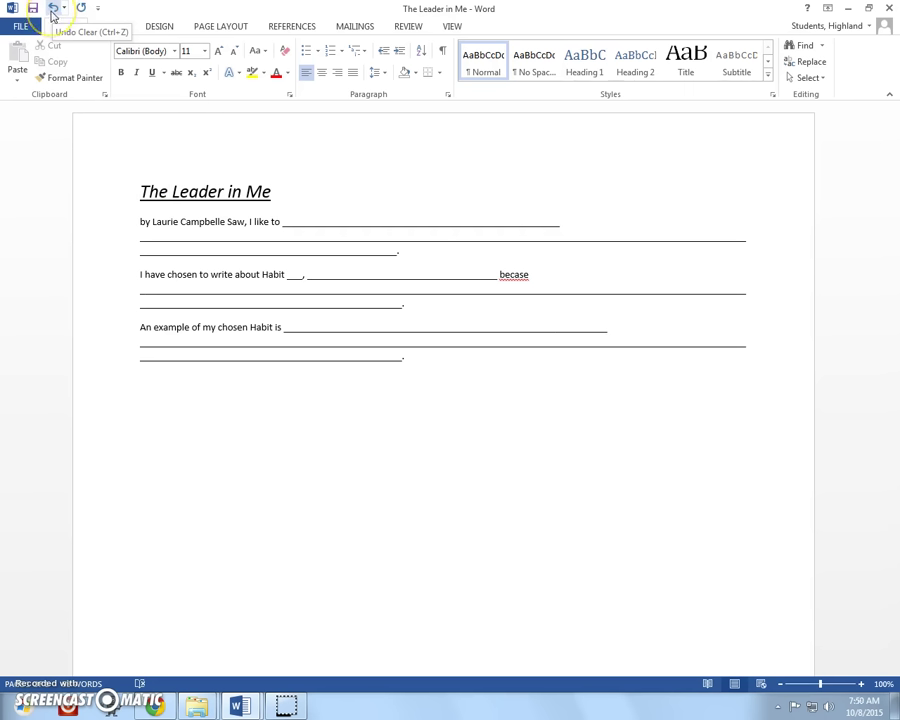
- Undo until 'For Habit 7, Sharpen the Saw' is back on its own line, then redo once
click(53, 9)
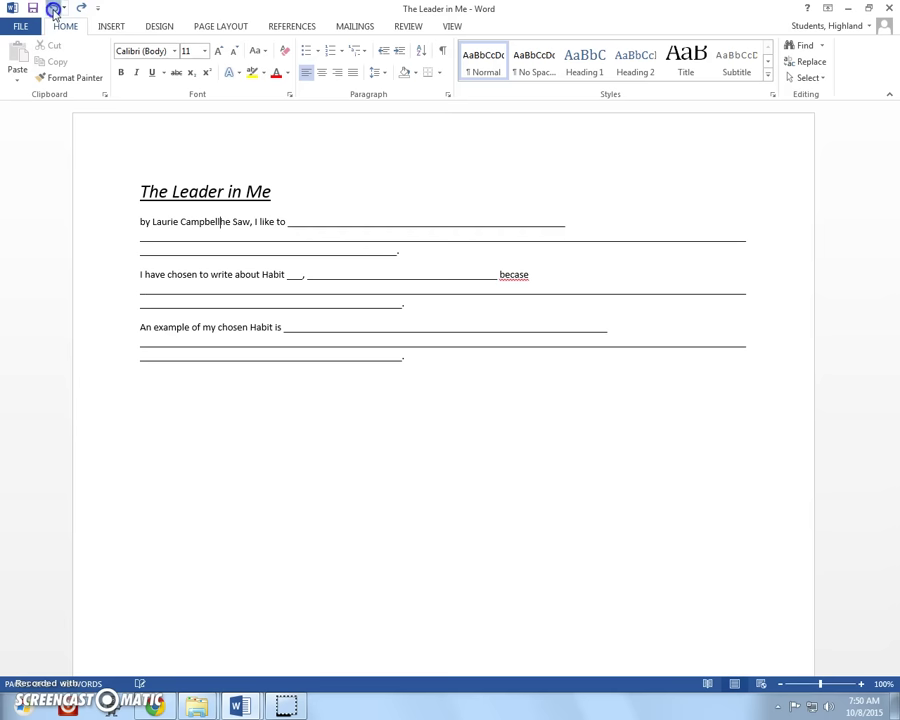
click(53, 9)
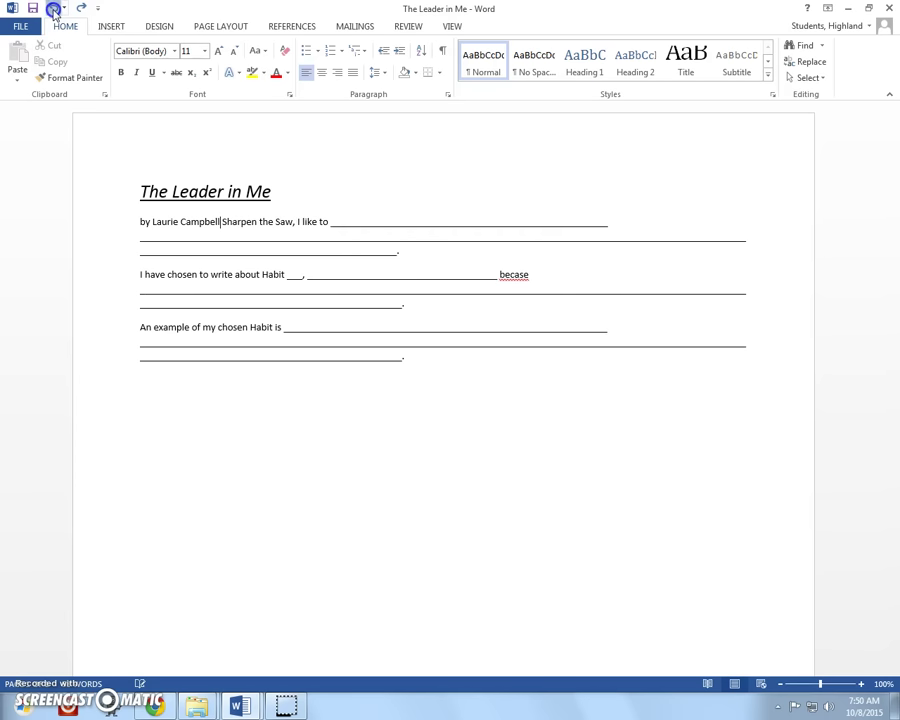
click(53, 9)
click(53, 9)
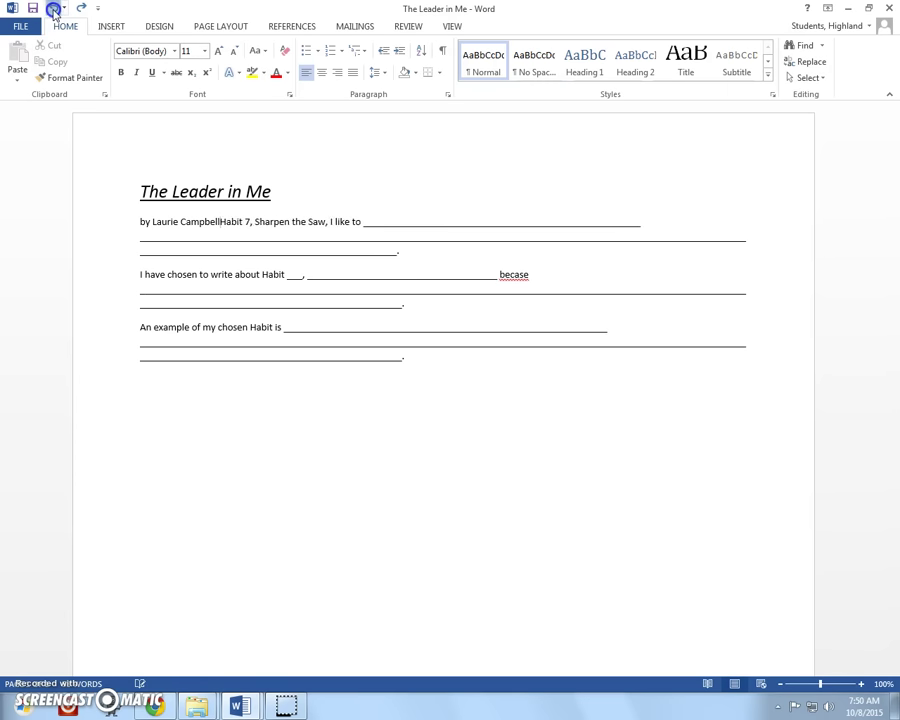
click(53, 9)
click(53, 9)
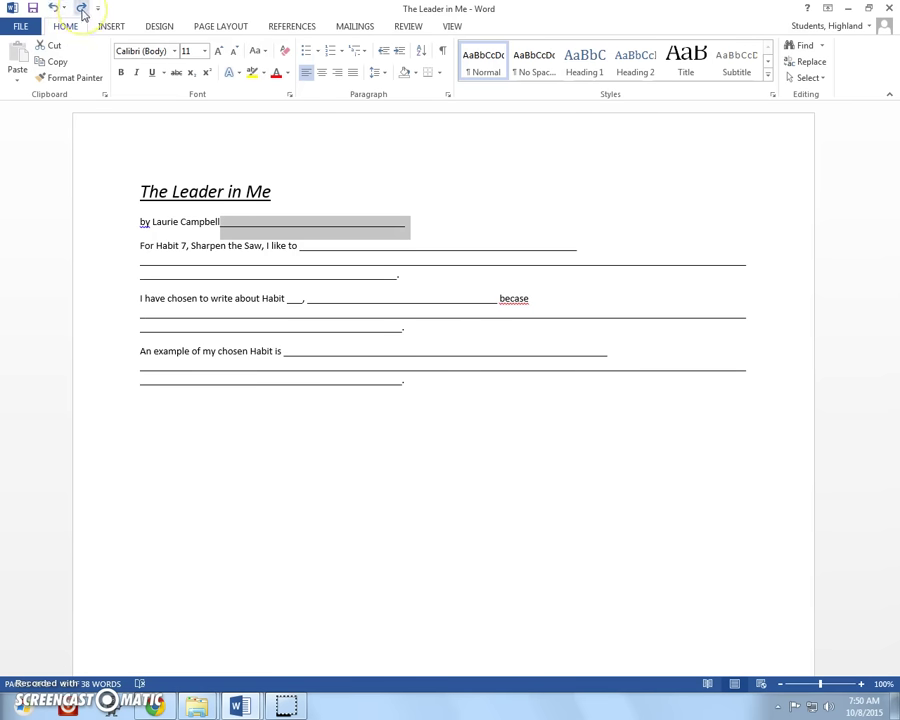
click(82, 10)
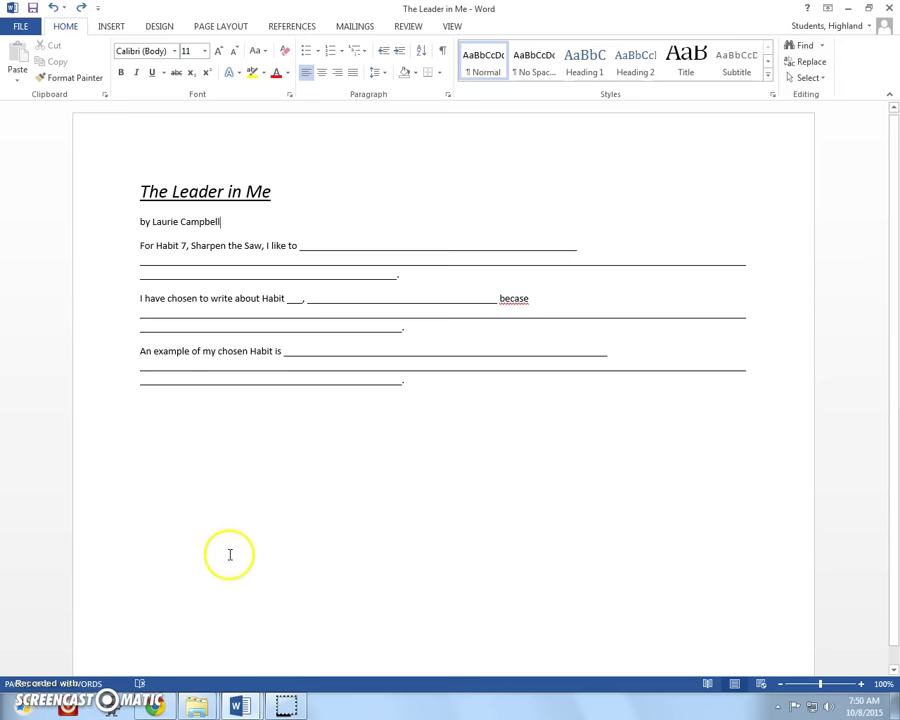
mouse_move(238, 706)
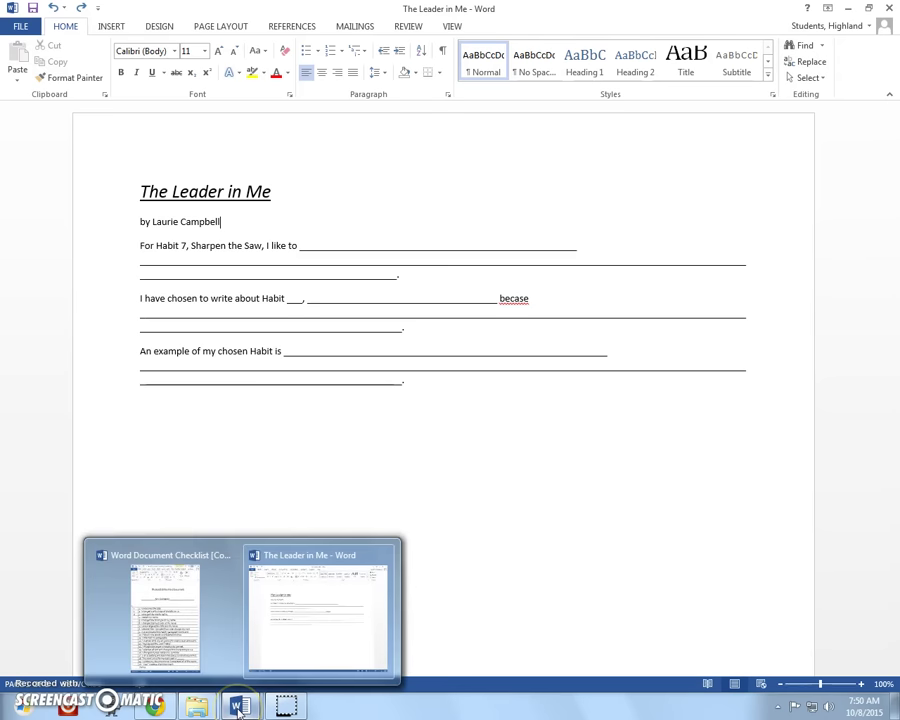
- Type x in row 4 of the Word Document Checklist, then switch back to The Leader in Me
click(193, 588)
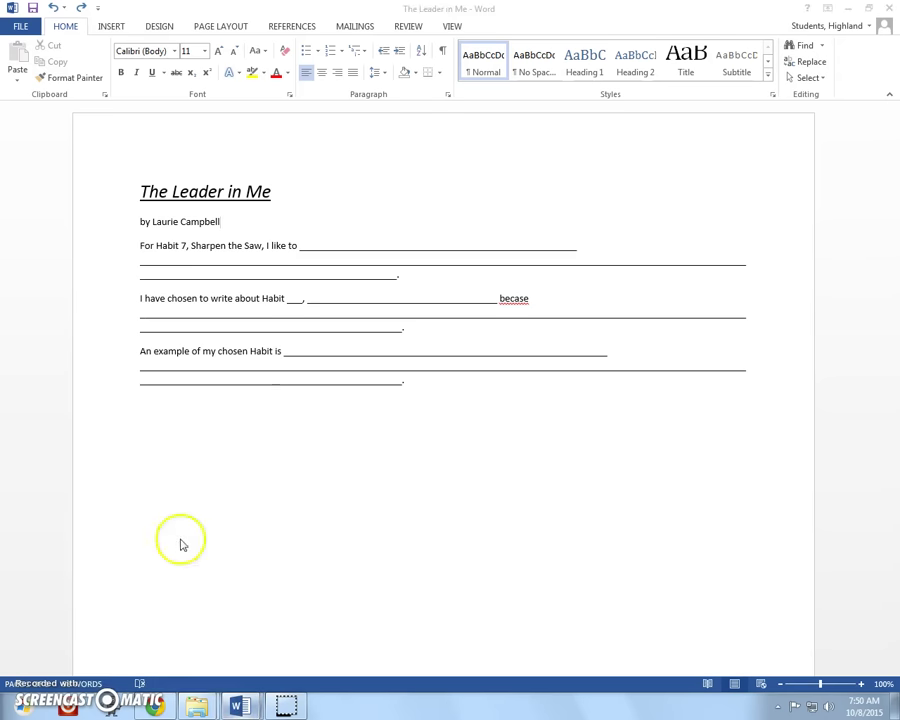
click(50, 337)
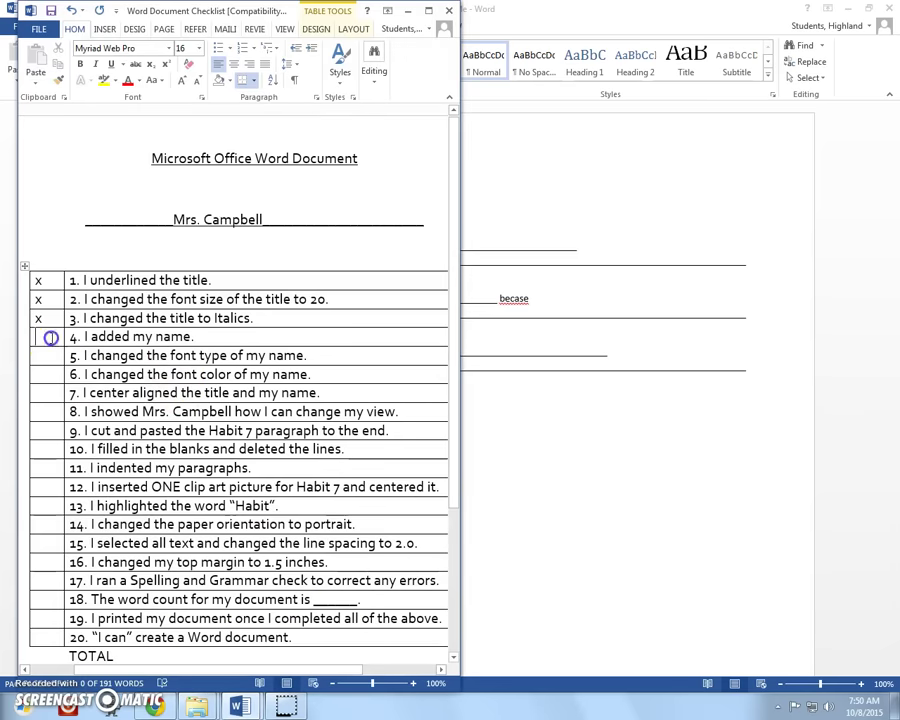
text(x)
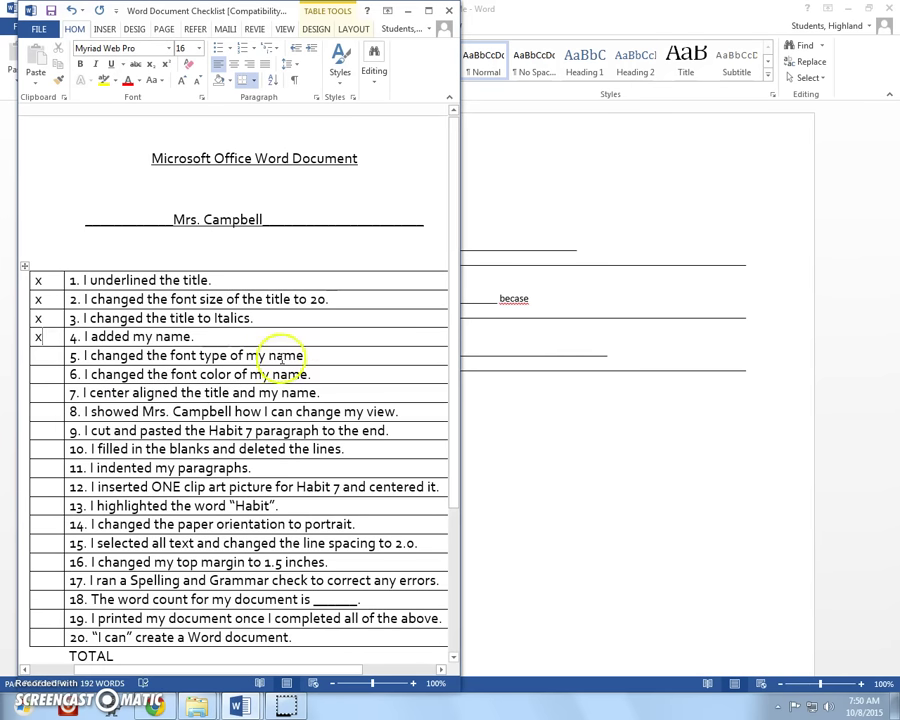
click(576, 184)
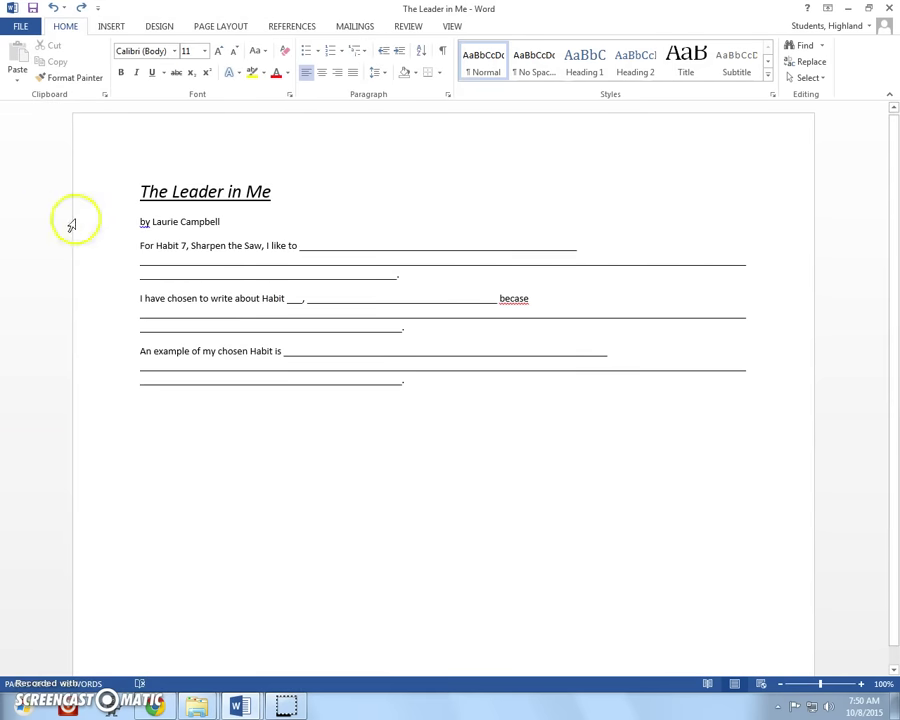
- Select the author's name on the byline and apply the Engravers MT font
click(152, 222)
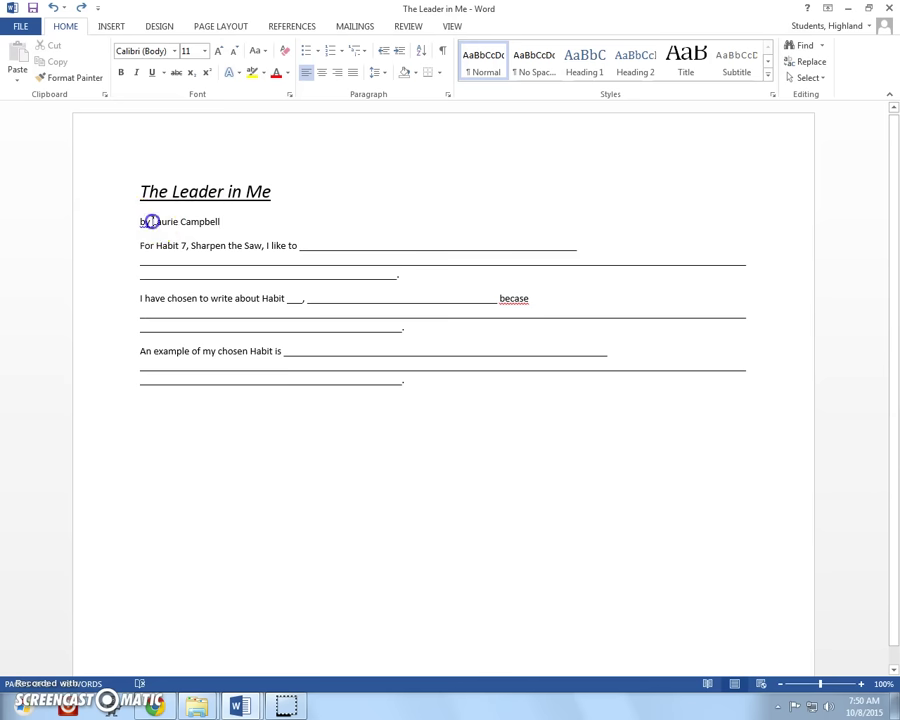
drag(152, 222, 206, 224)
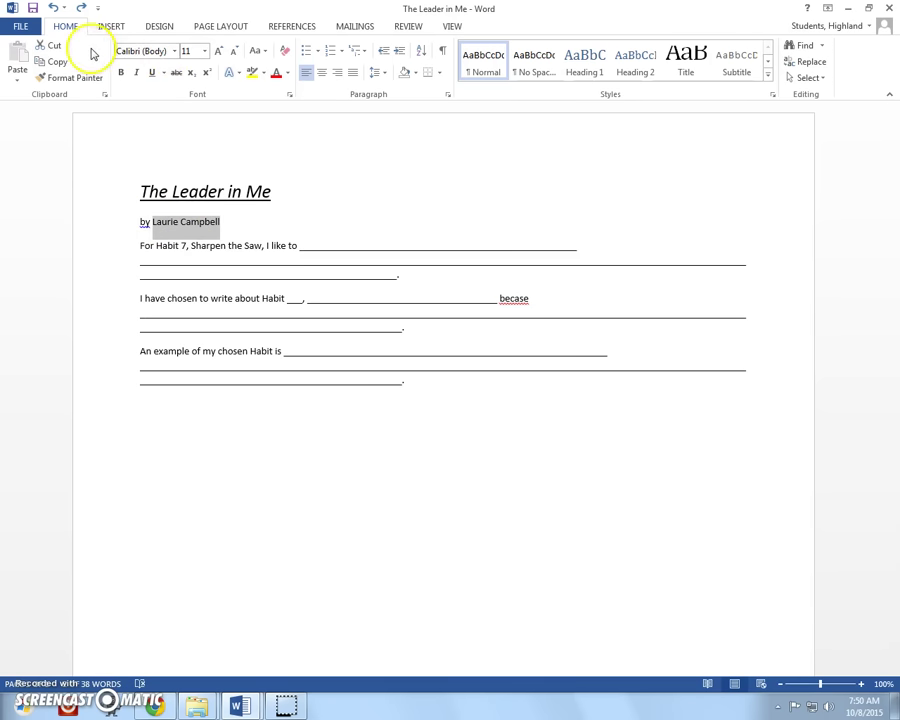
click(176, 52)
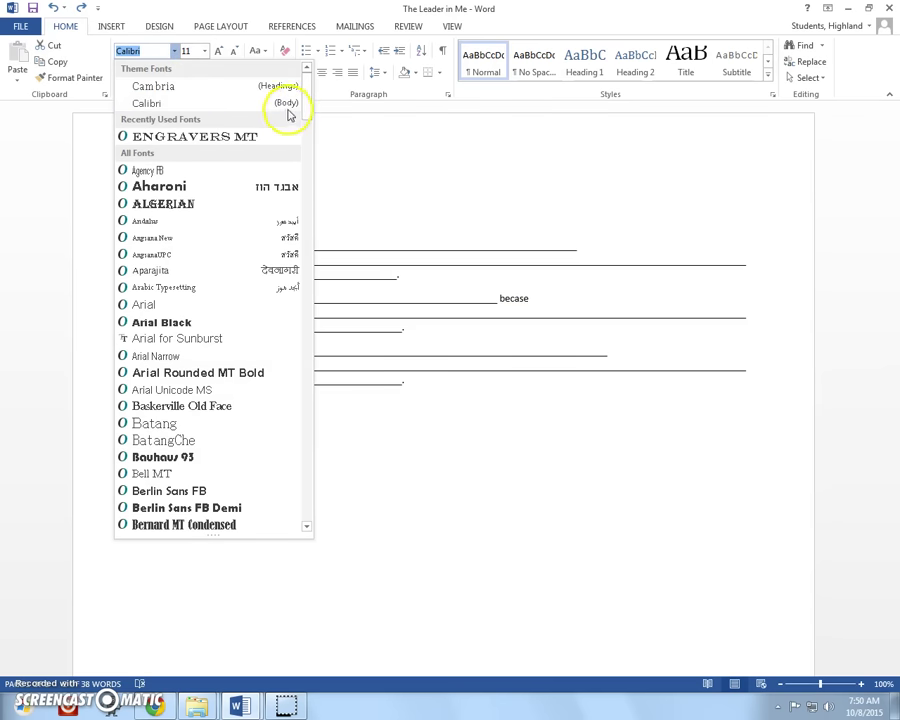
mouse_move(307, 82)
mouse_down()
mouse_move(308, 240)
mouse_move(309, 205)
mouse_up()
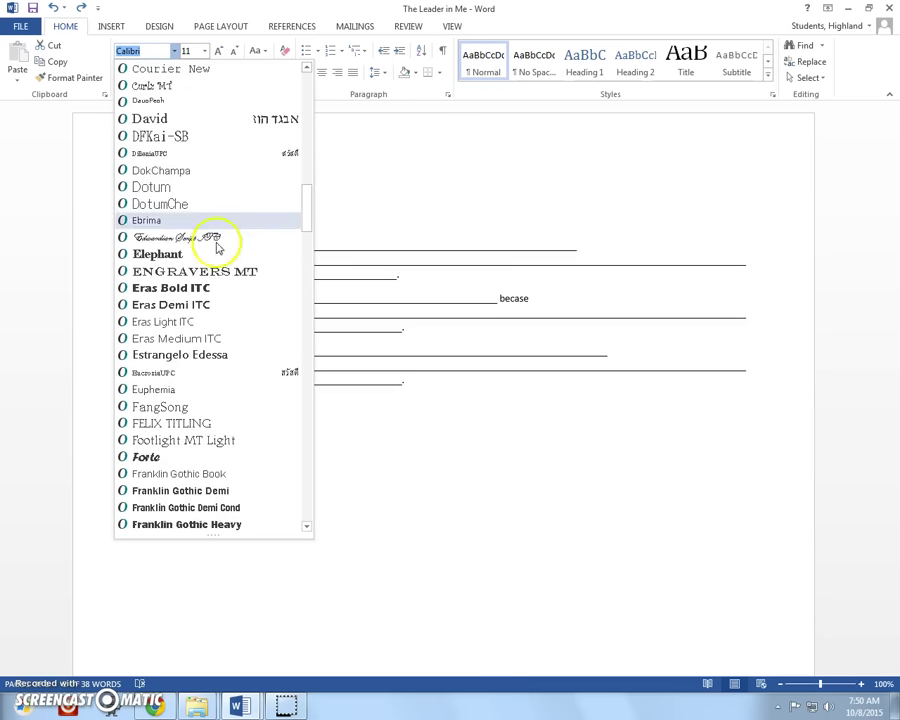
click(212, 272)
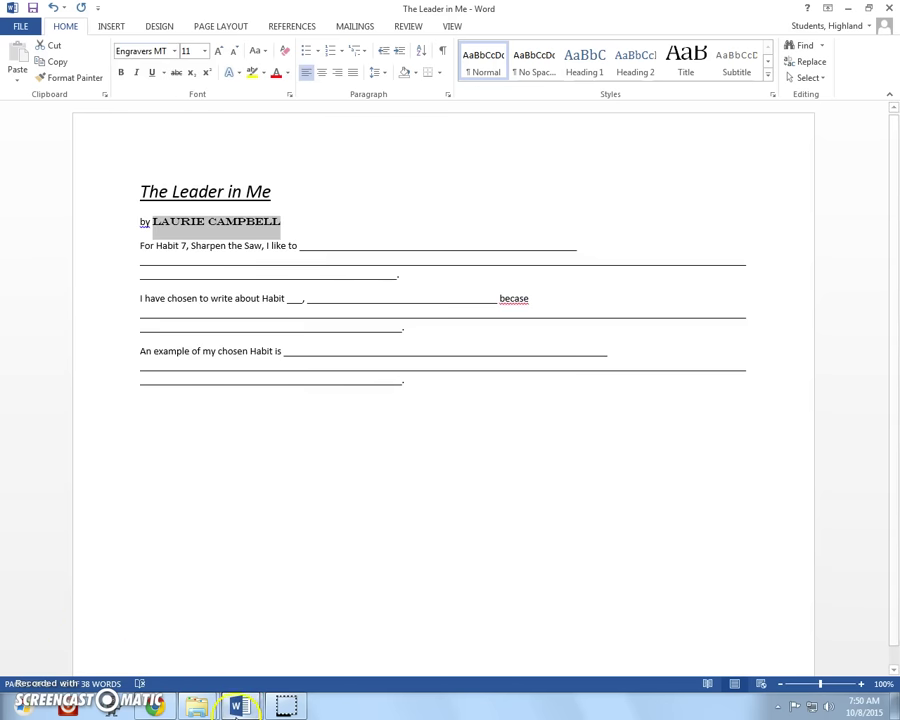
- Type x in row 5 of the Word Document Checklist, then return to The Leader in Me
mouse_move(238, 706)
click(209, 620)
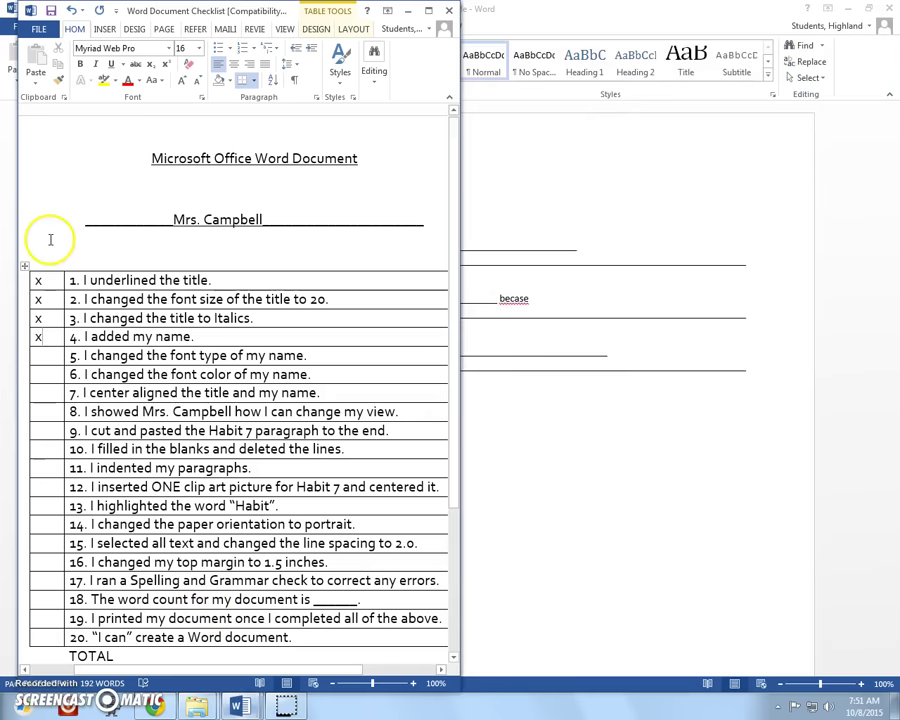
text(x)
click(38, 352)
text(x)
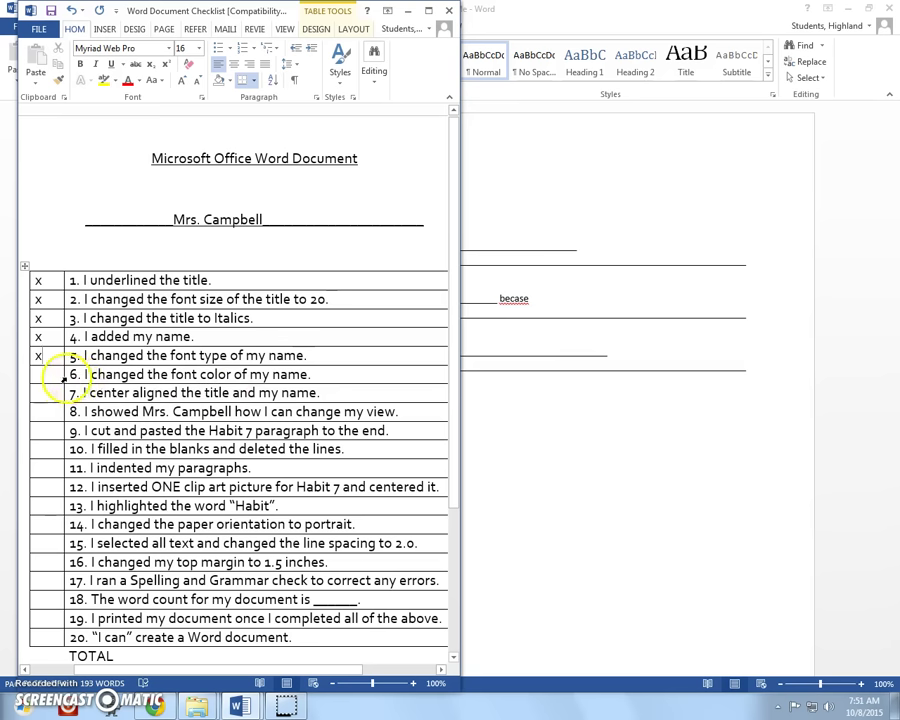
click(551, 190)
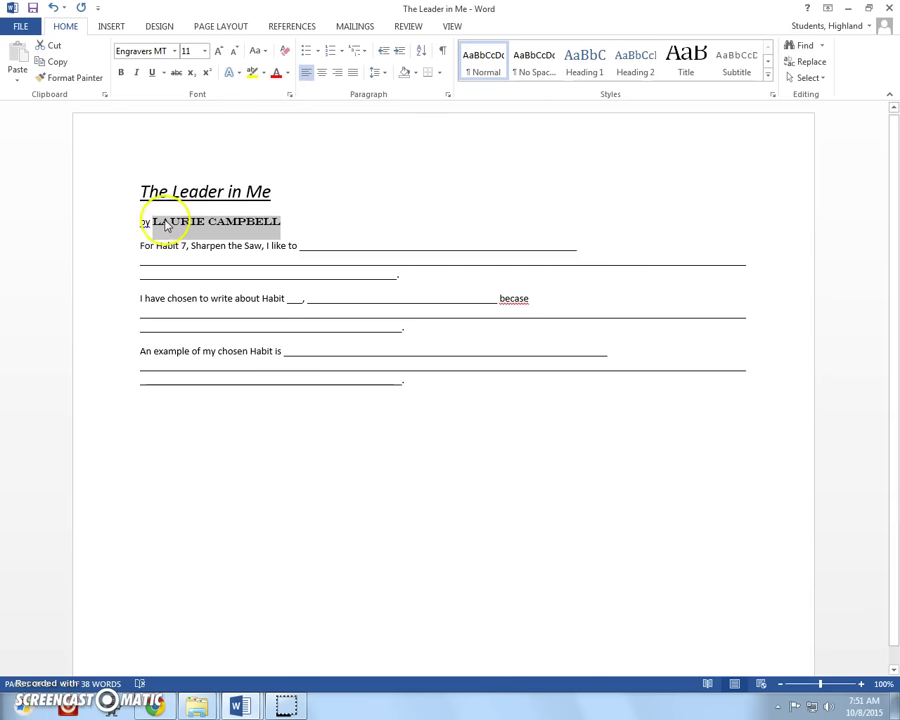
- Color the byline name Red, then explore More Colors' custom spectrum and cancel without changes
click(288, 74)
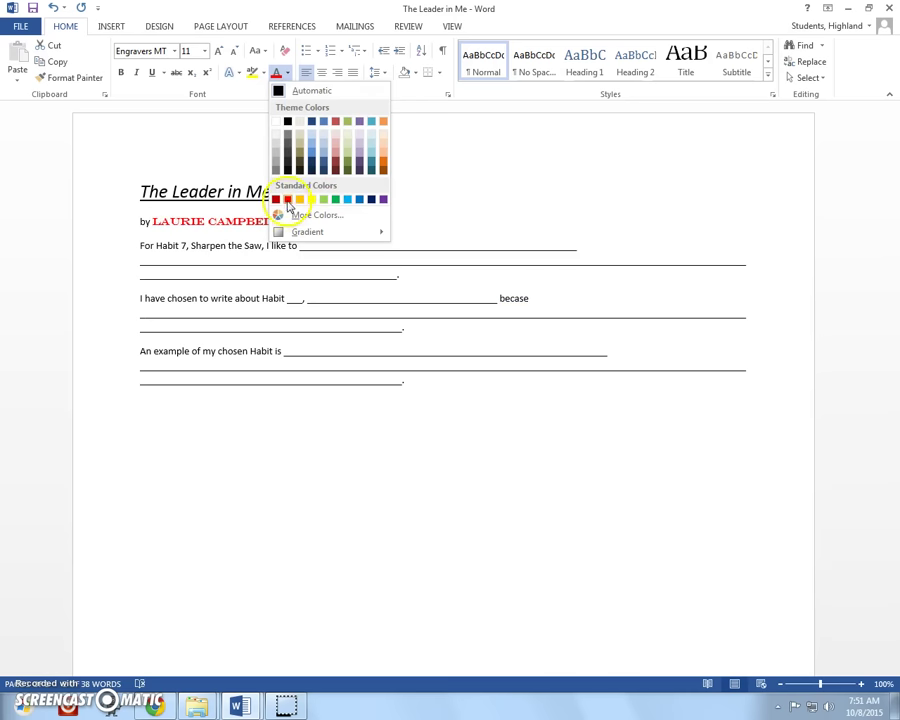
click(287, 199)
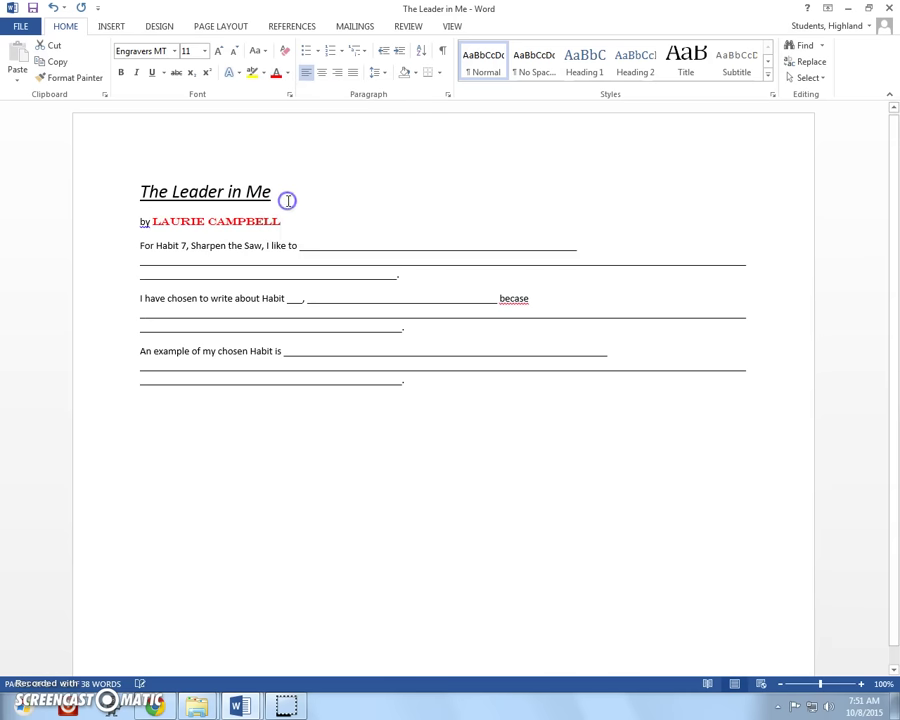
click(288, 74)
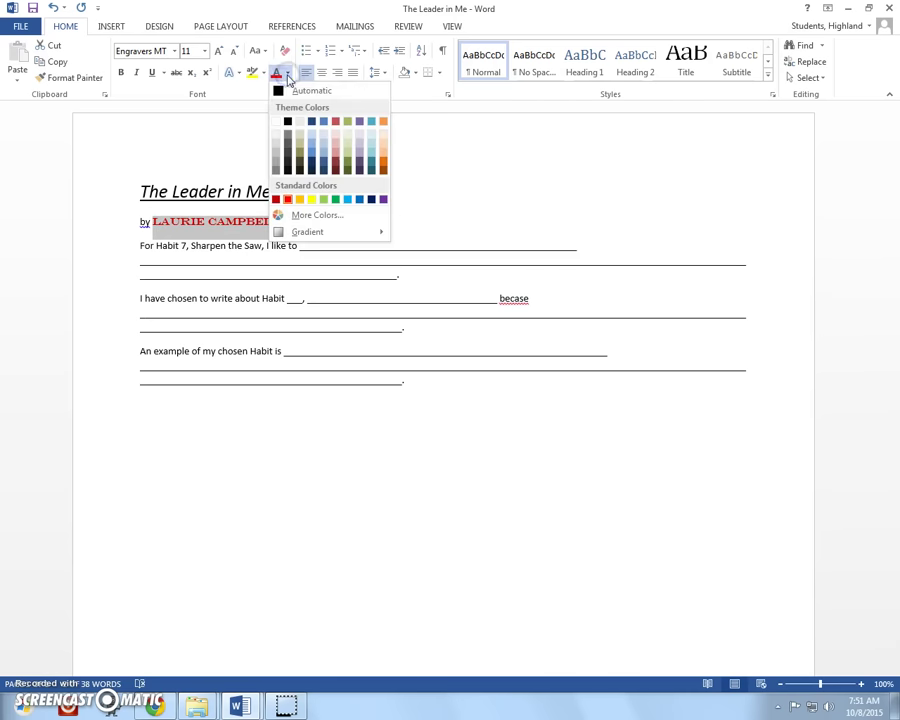
click(334, 216)
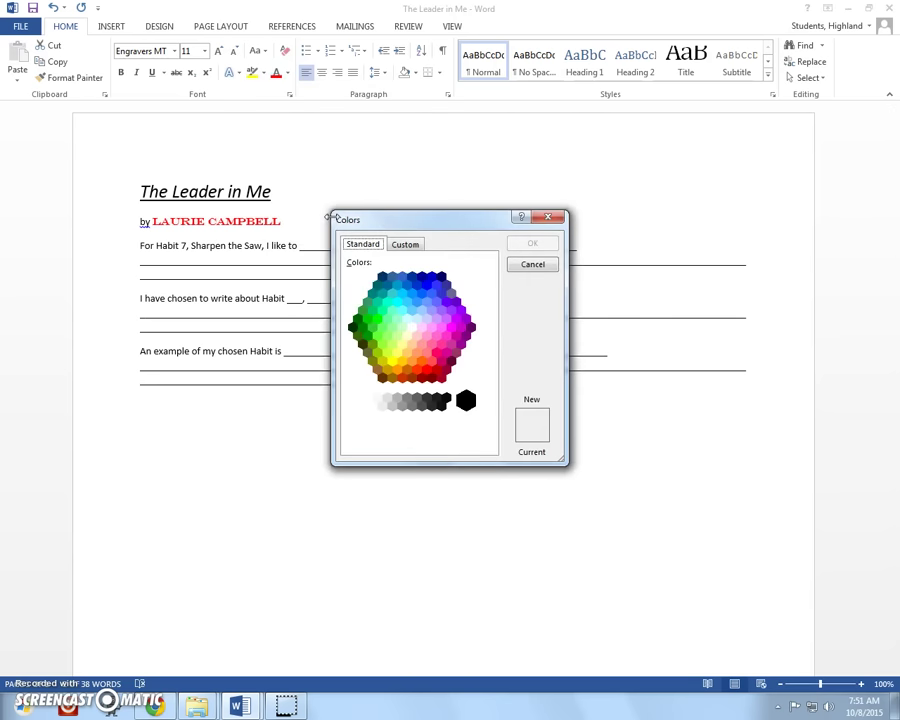
click(403, 246)
drag(416, 335, 358, 287)
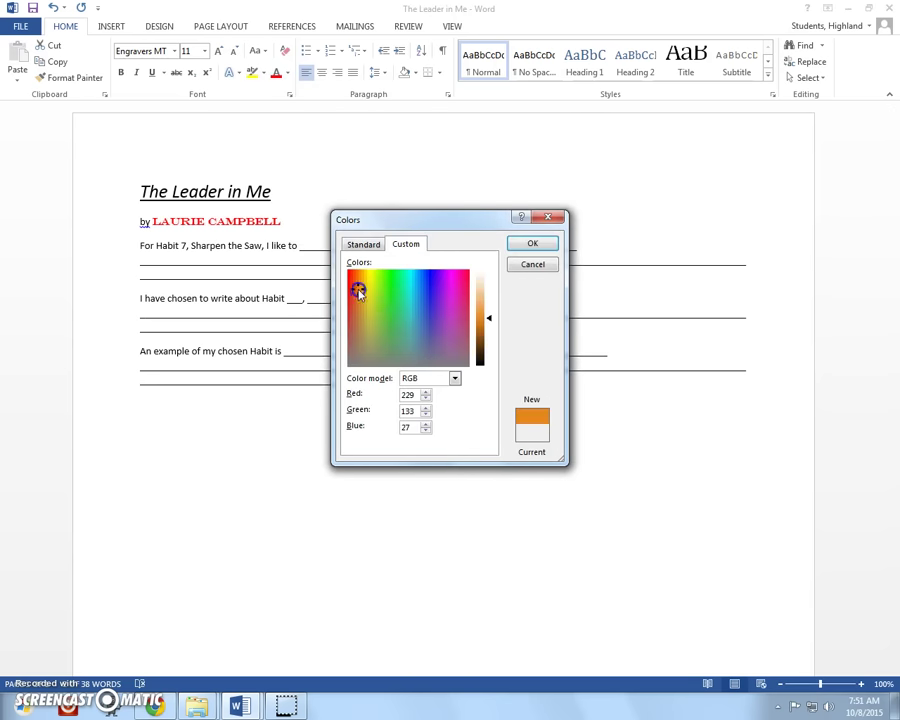
click(426, 302)
click(440, 331)
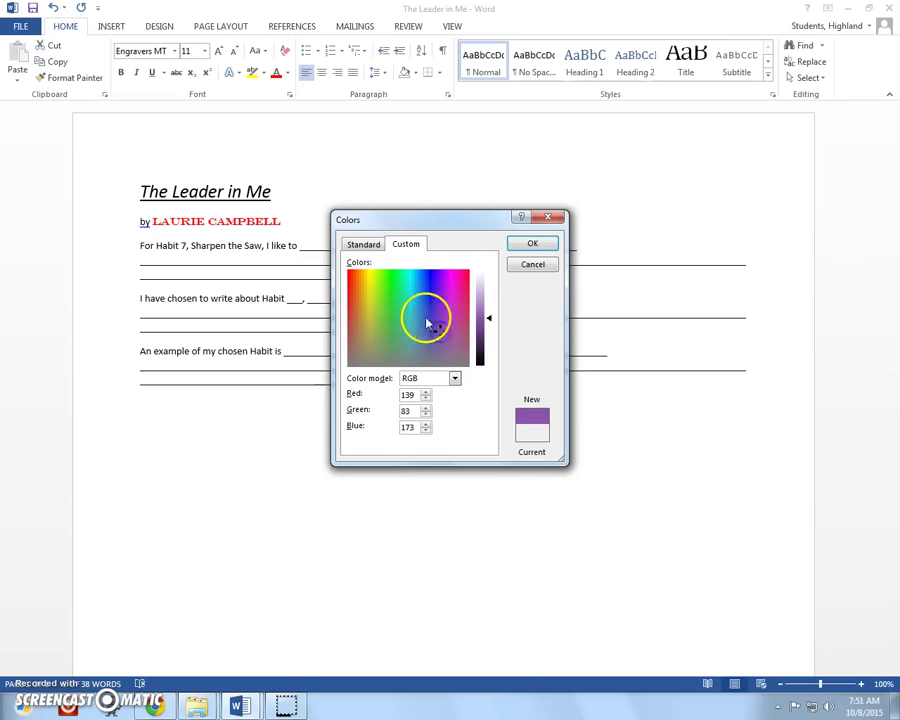
click(540, 425)
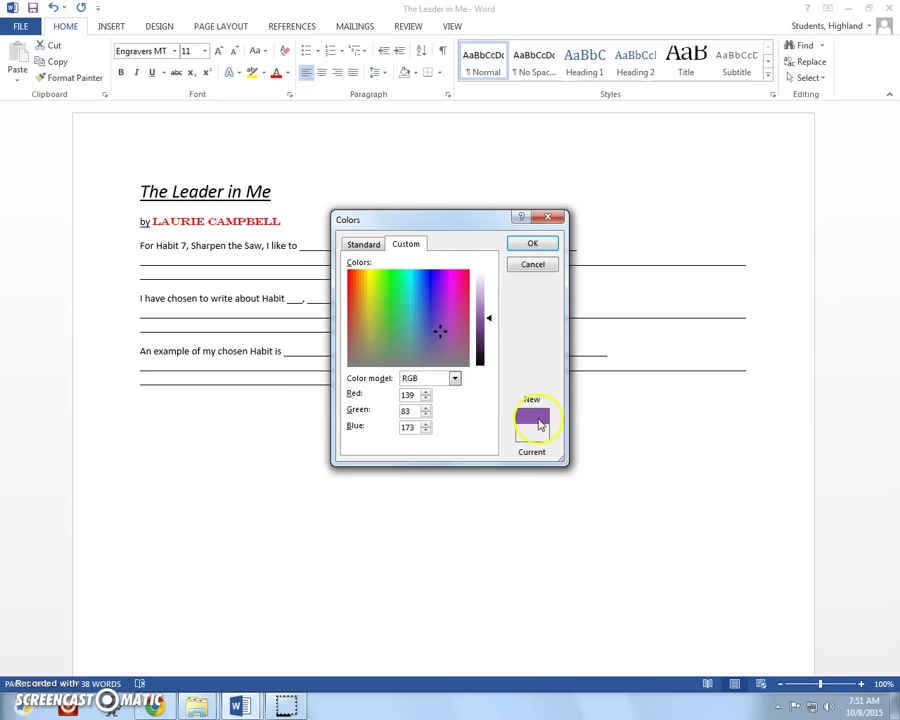
click(535, 265)
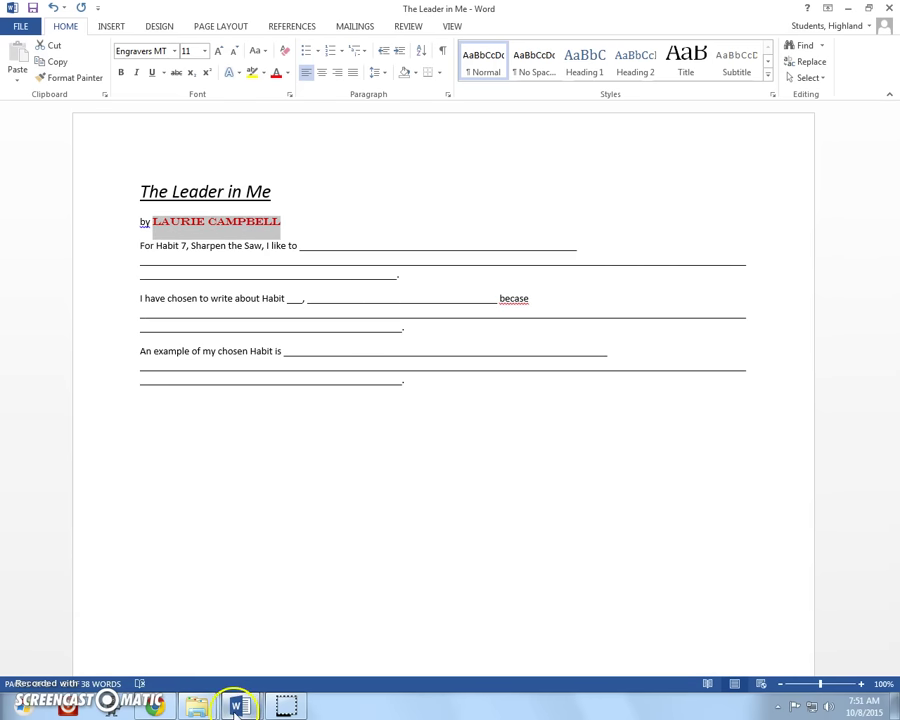
- Type x in row 6 of the Word Document Checklist, then return to The Leader in Me
mouse_move(238, 706)
click(226, 648)
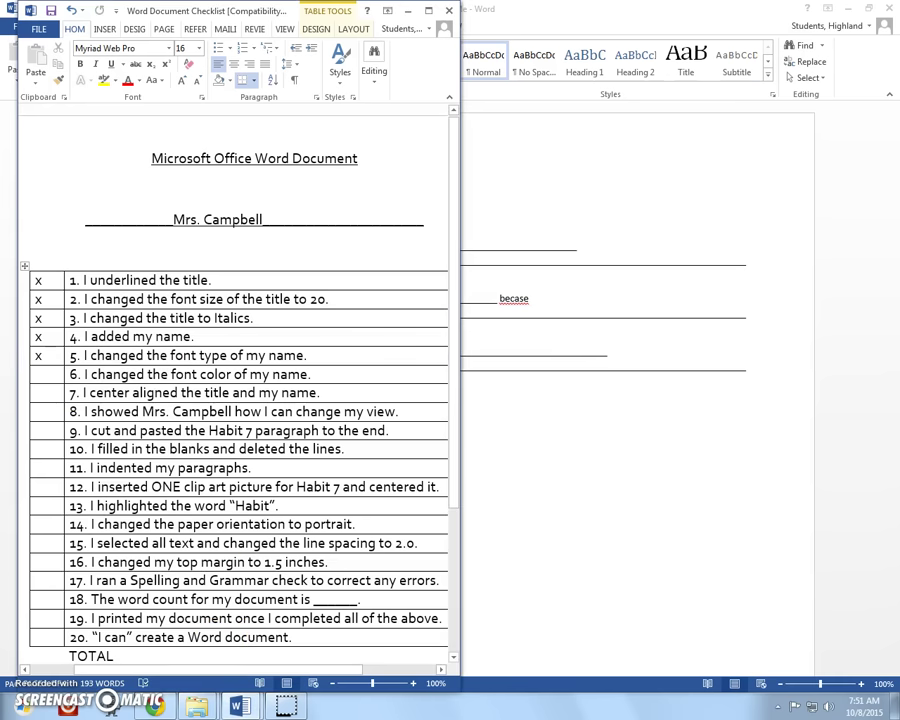
text(x)
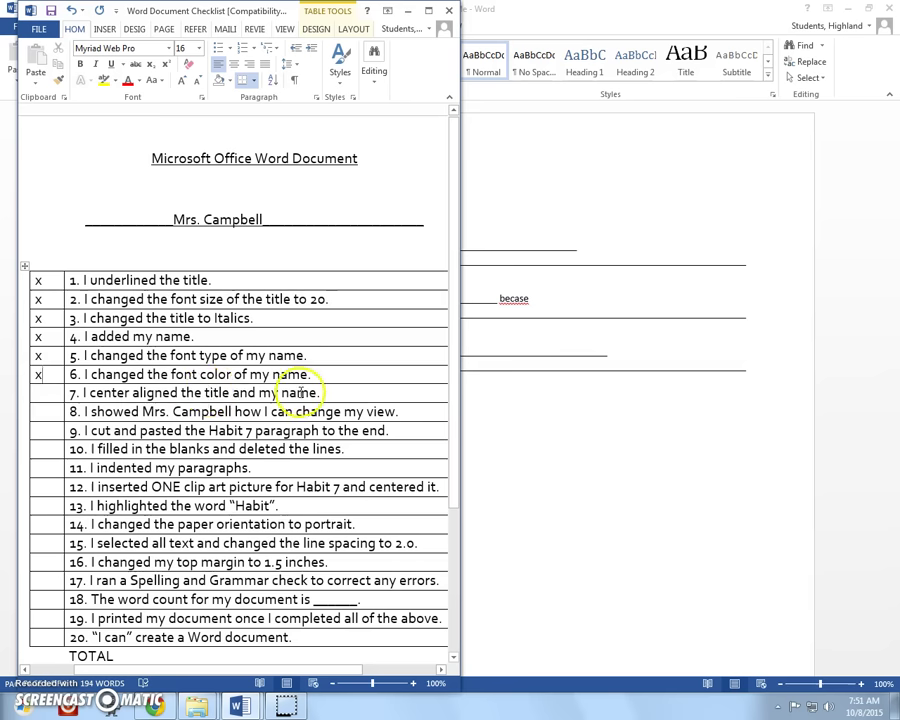
click(584, 207)
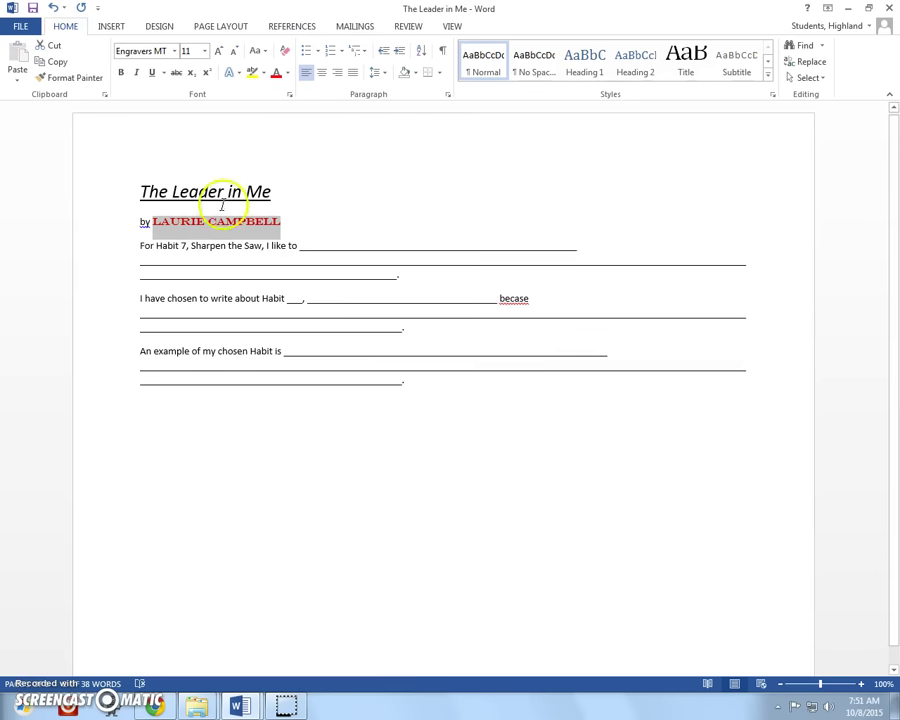
- Select the title and byline, try left and right alignment, then center them
drag(137, 191, 275, 195)
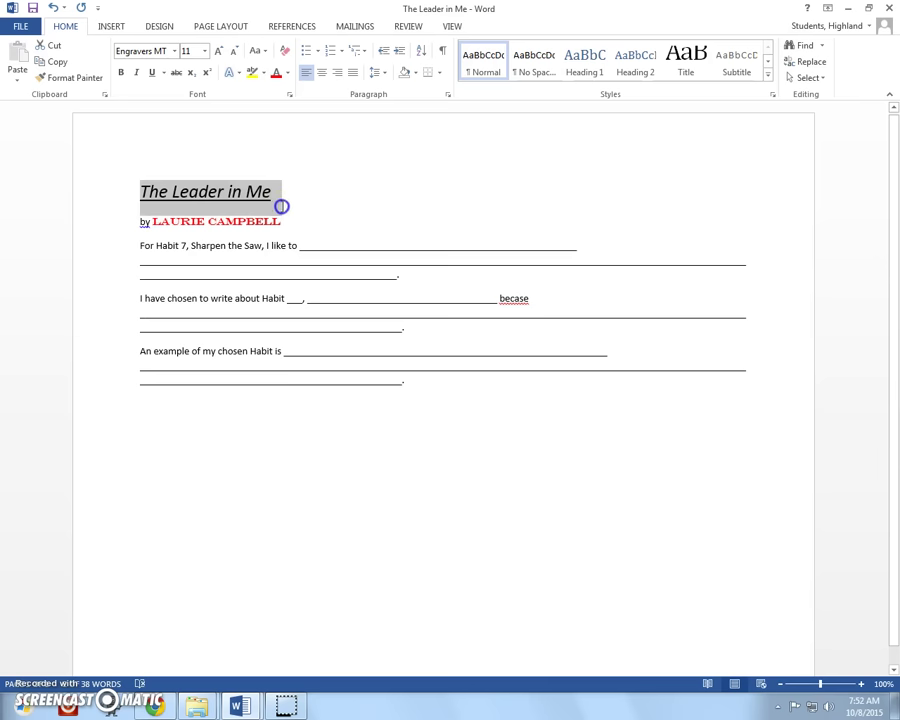
drag(286, 211, 290, 217)
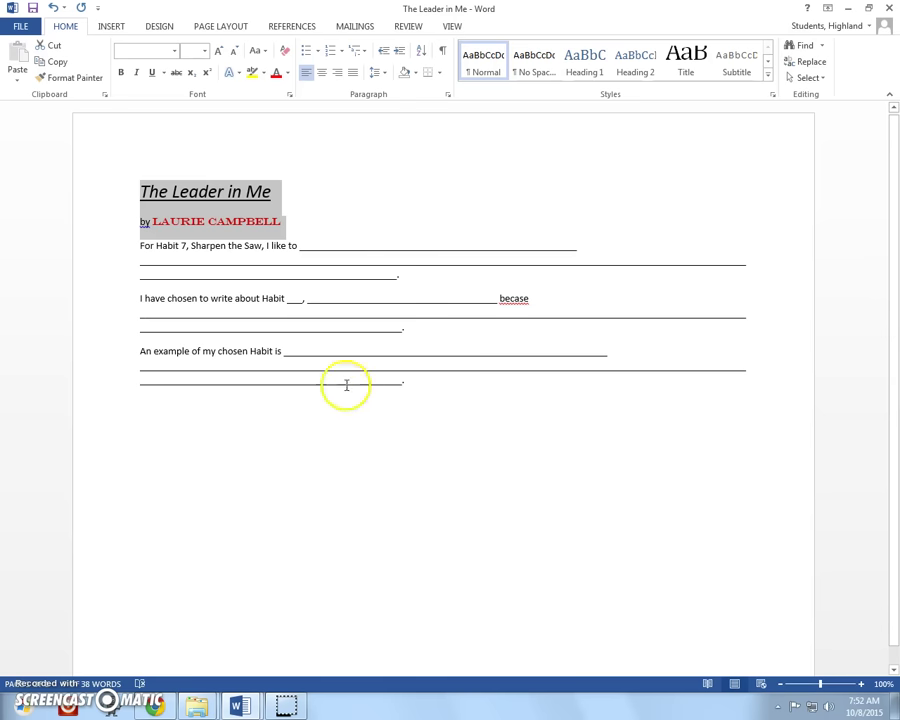
click(306, 73)
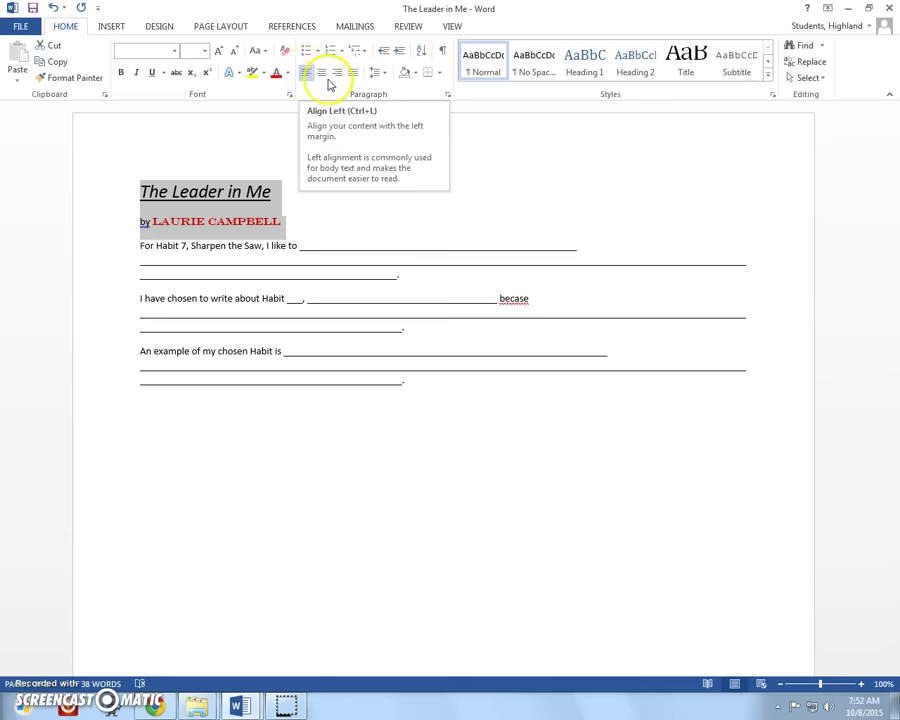
click(339, 74)
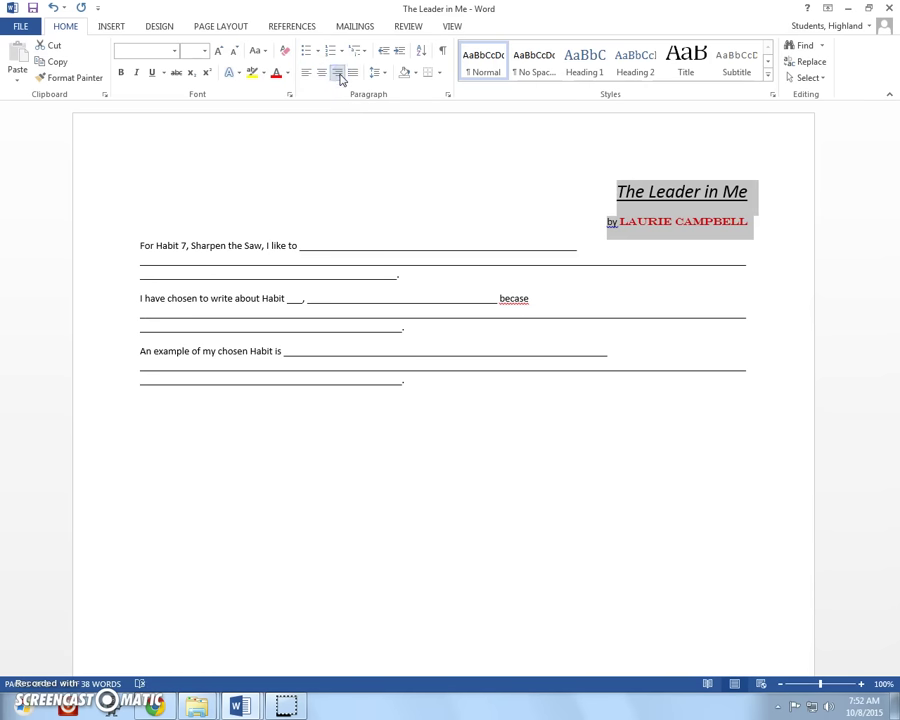
click(322, 84)
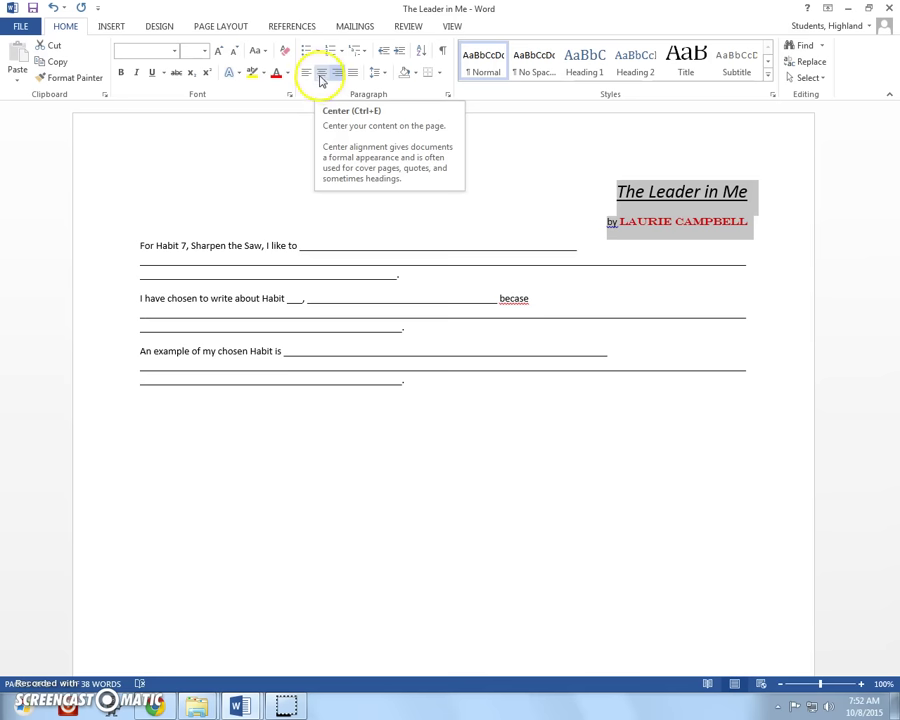
click(321, 81)
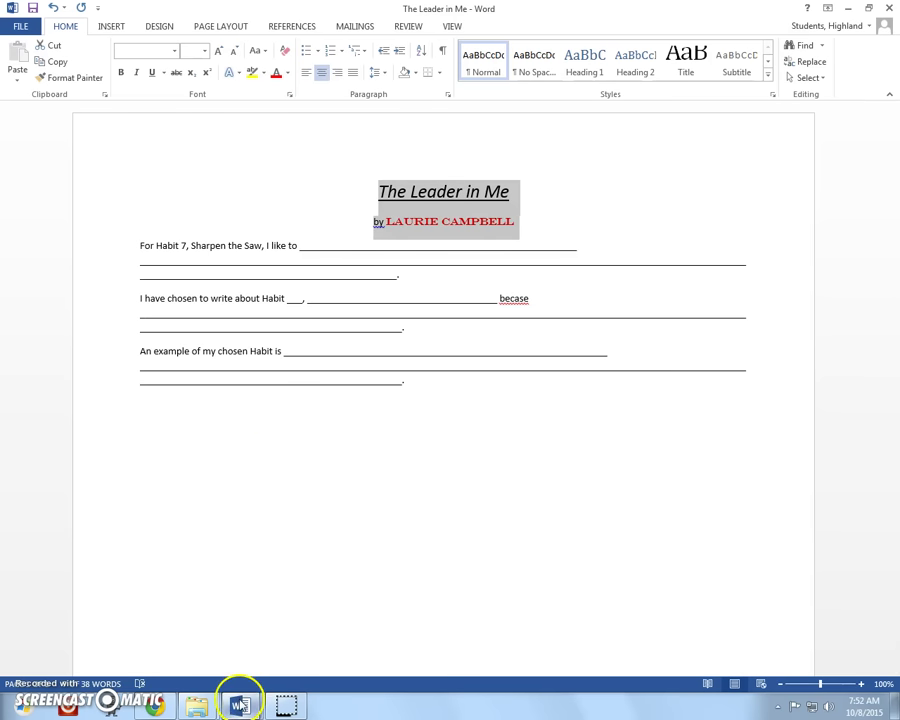
- Type x in row 7 of the Word Document Checklist, then return to The Leader in Me
mouse_move(240, 705)
click(201, 617)
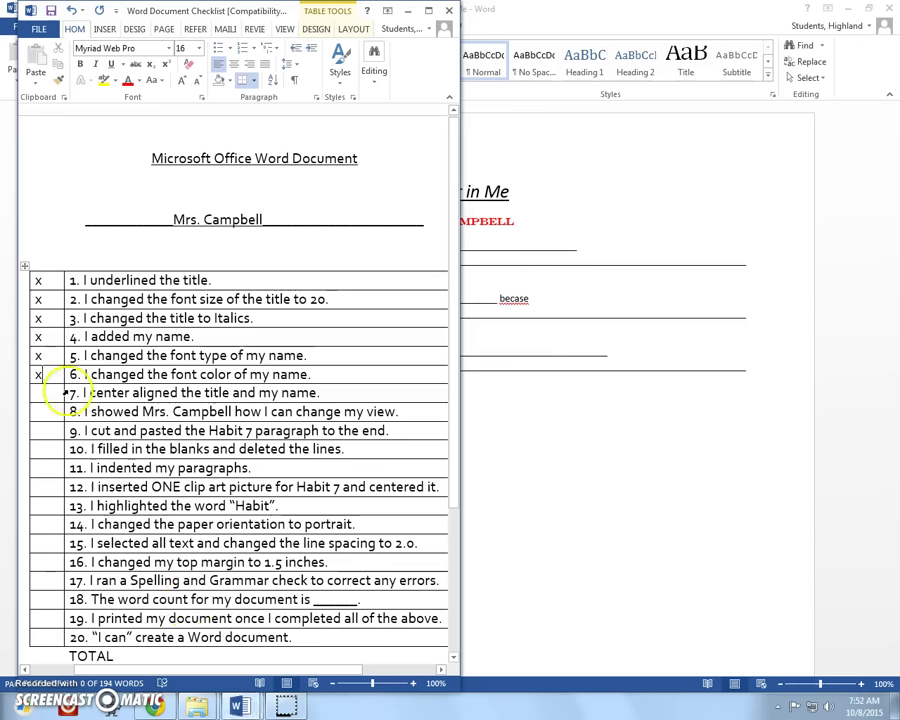
text(x)
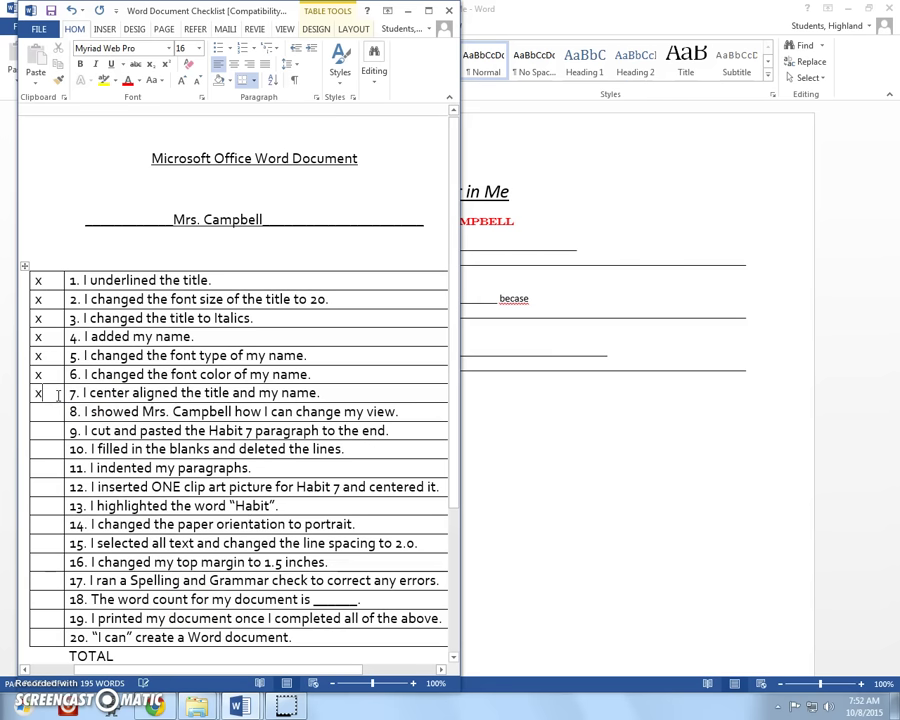
click(640, 208)
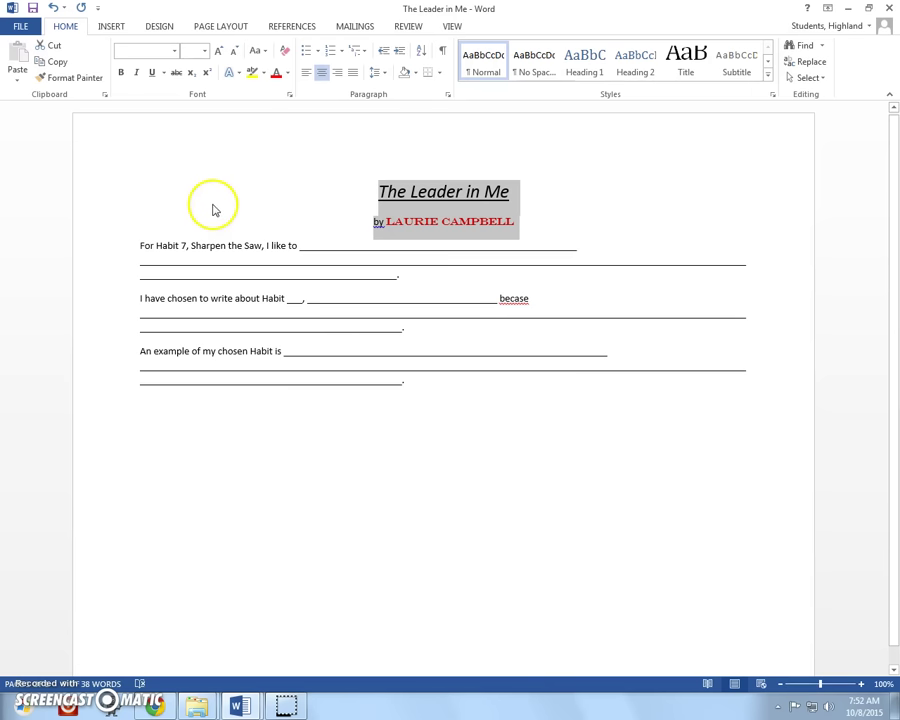
click(190, 170)
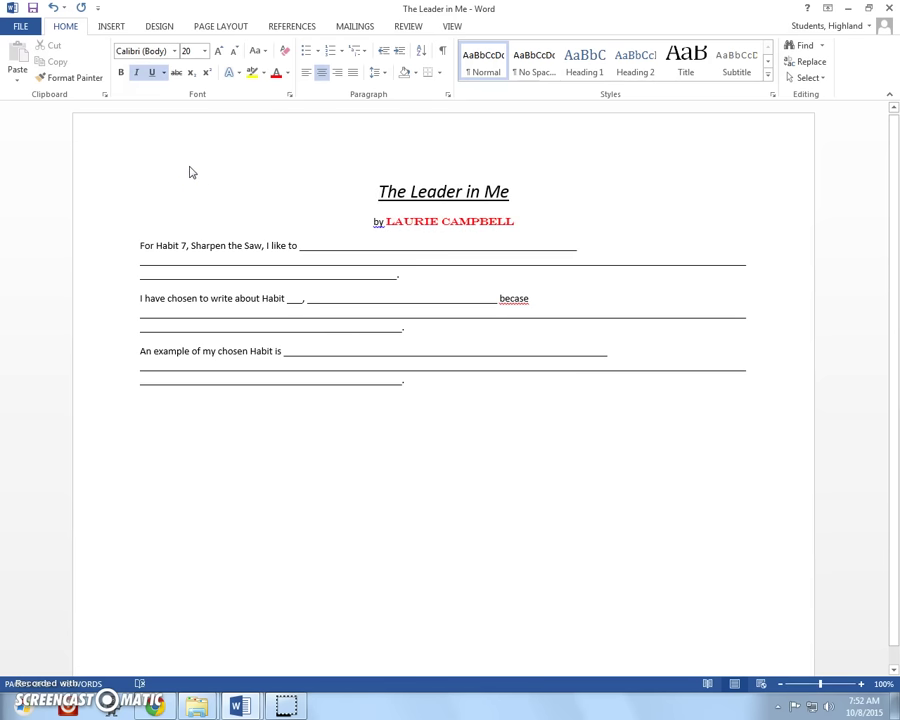
click(157, 180)
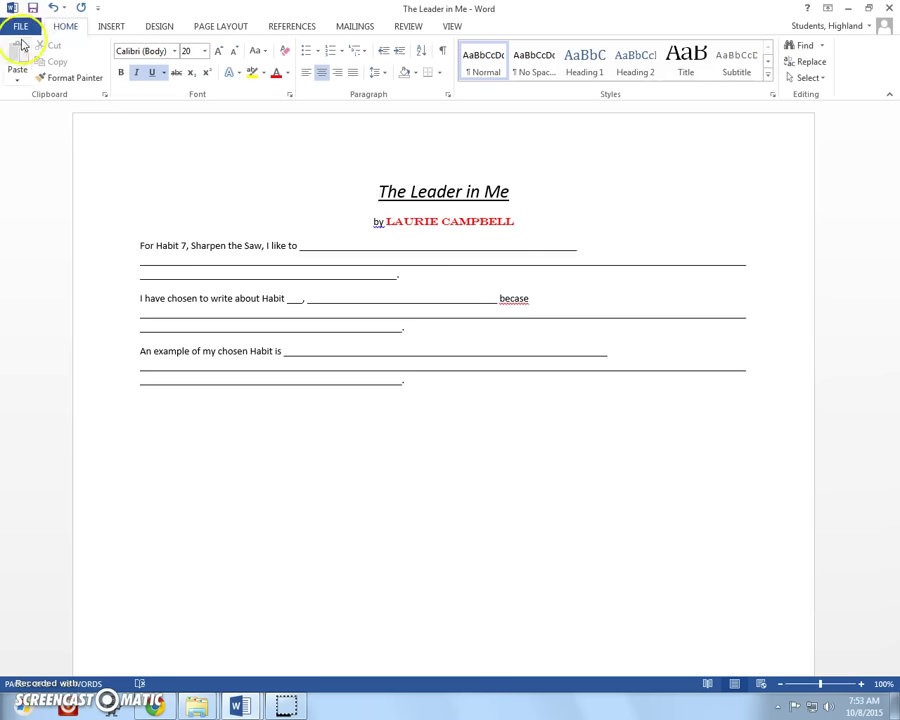
click(19, 29)
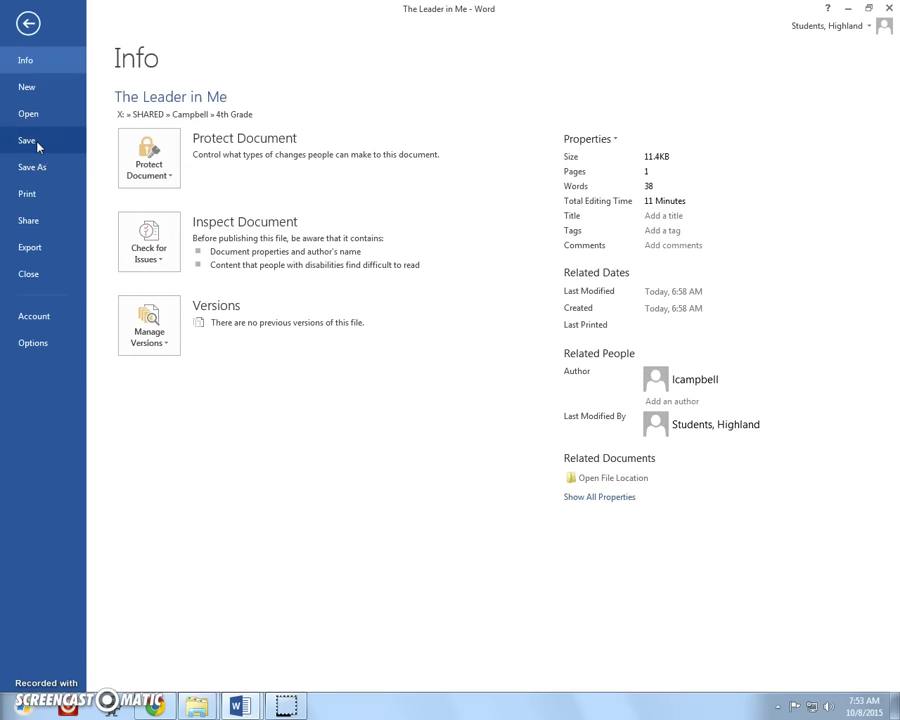
click(34, 168)
click(20, 18)
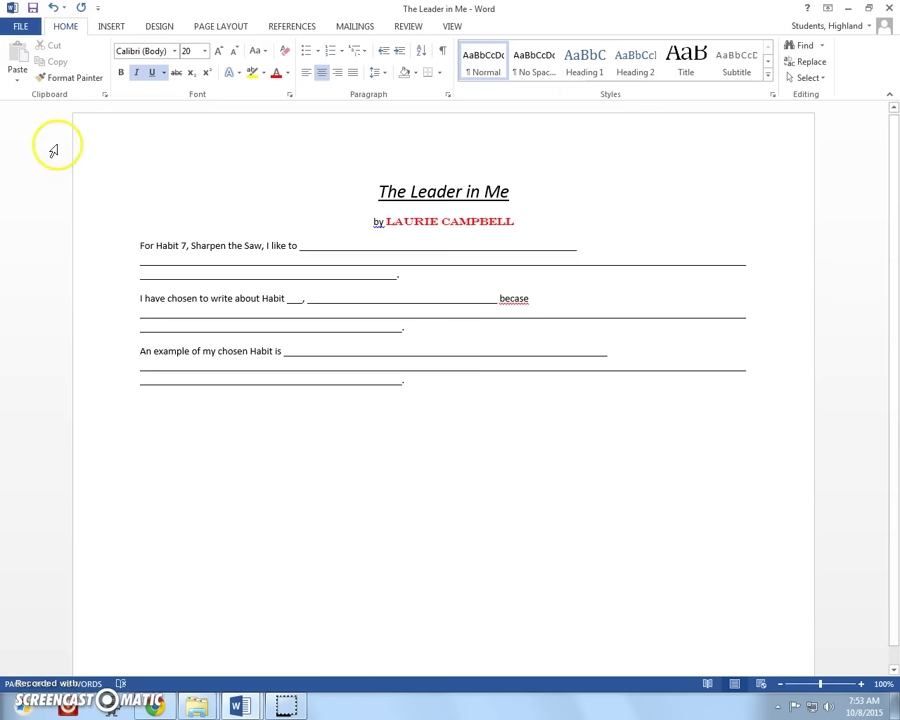
- Save The Leader in Me from the Quick Access Toolbar and close its window
click(33, 8)
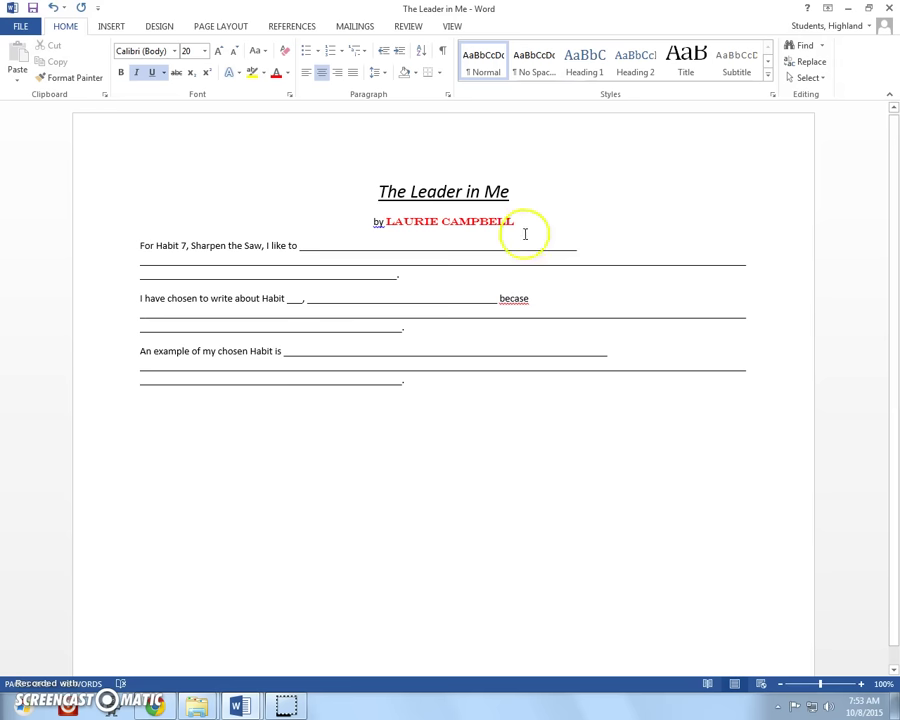
click(490, 215)
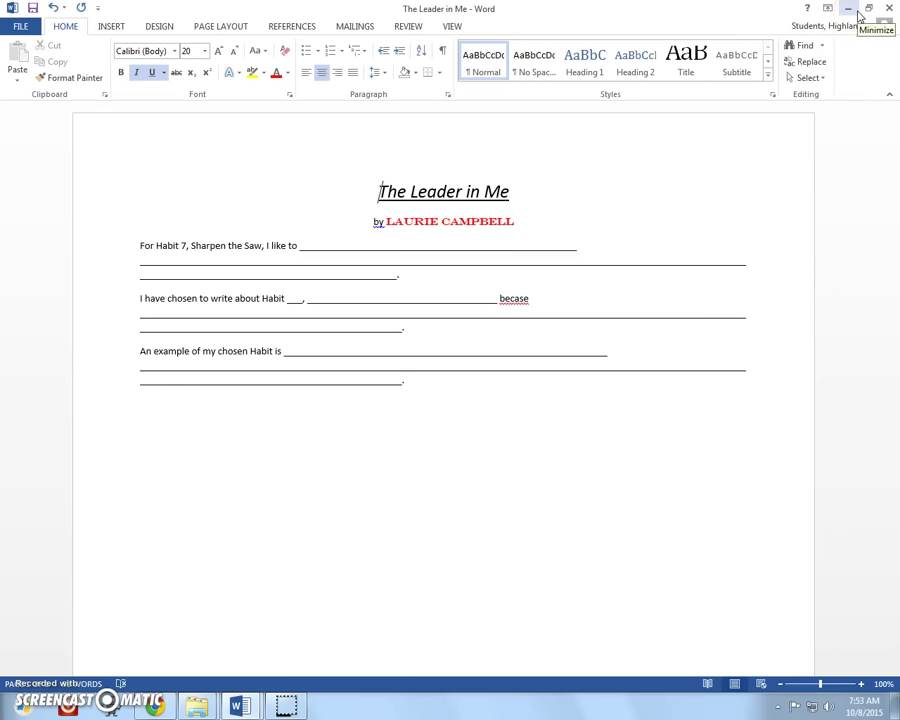
click(32, 10)
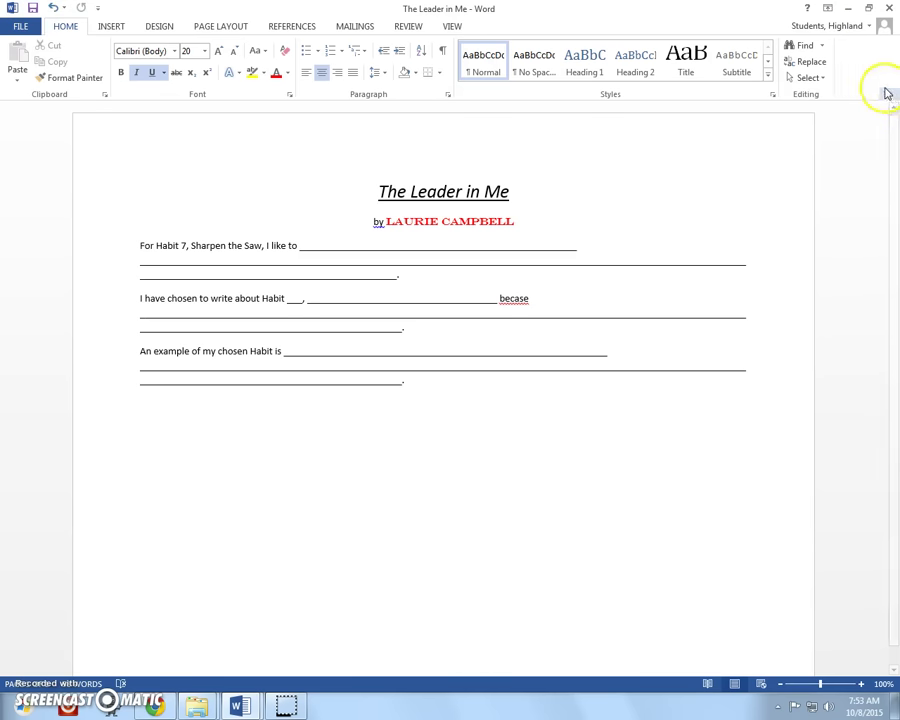
click(892, 7)
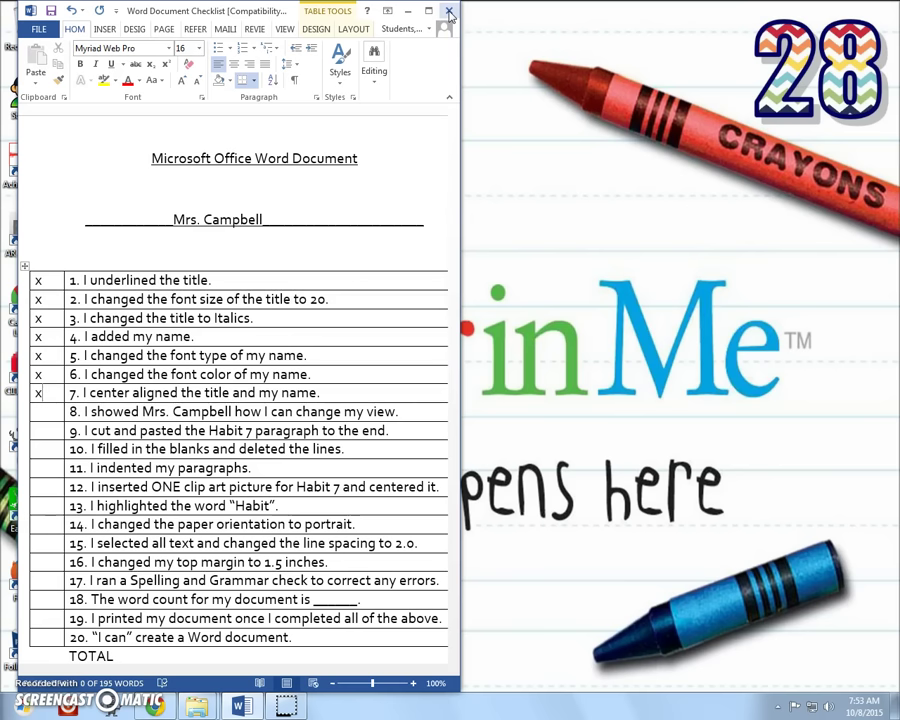
- Close the Word Document Checklist, choosing Don't Save at the prompt
click(449, 12)
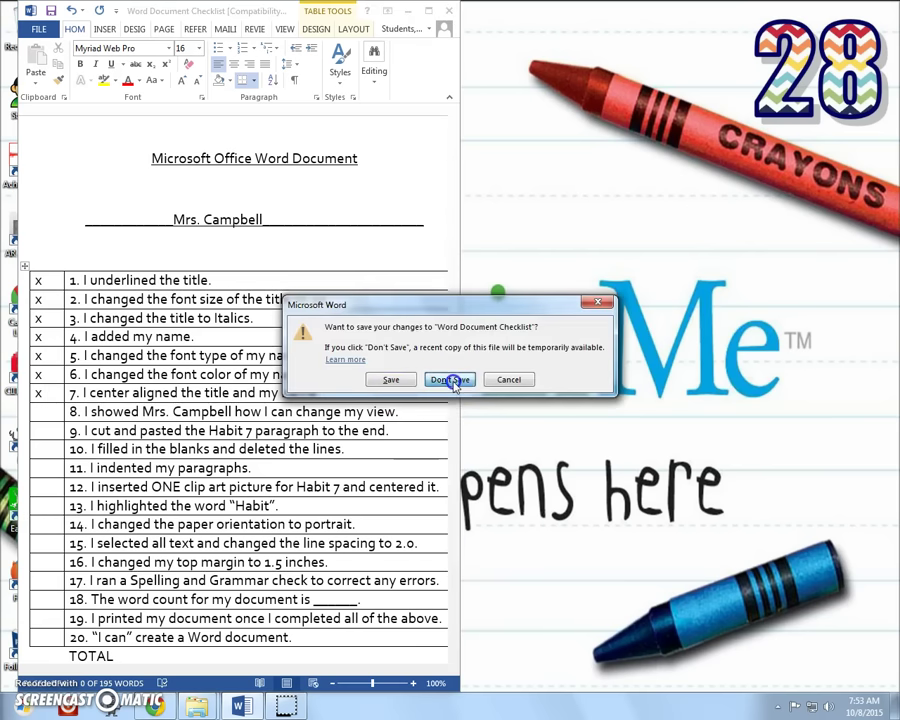
click(450, 380)
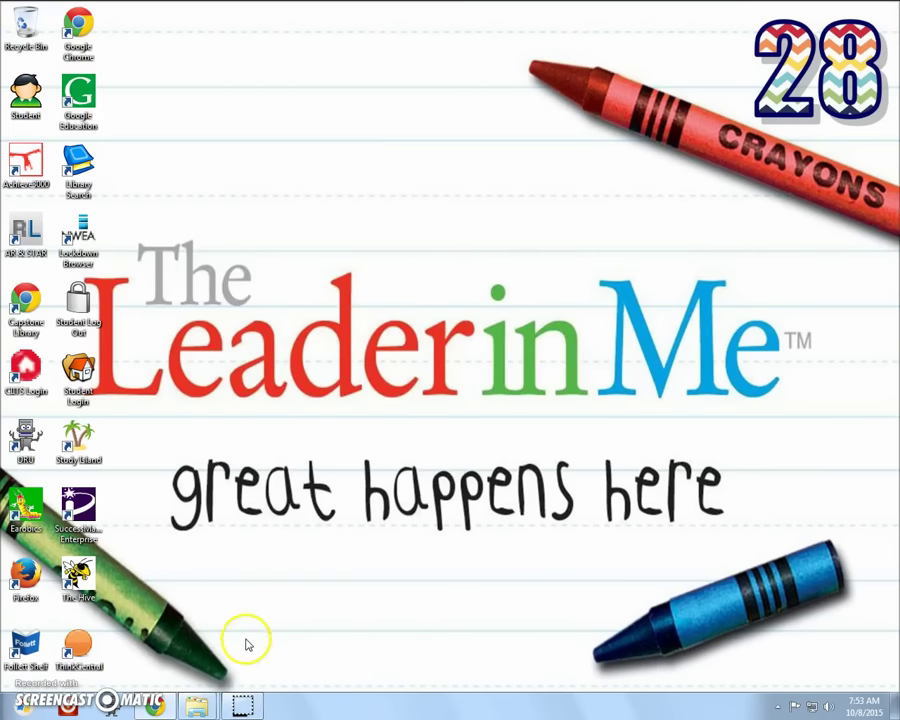